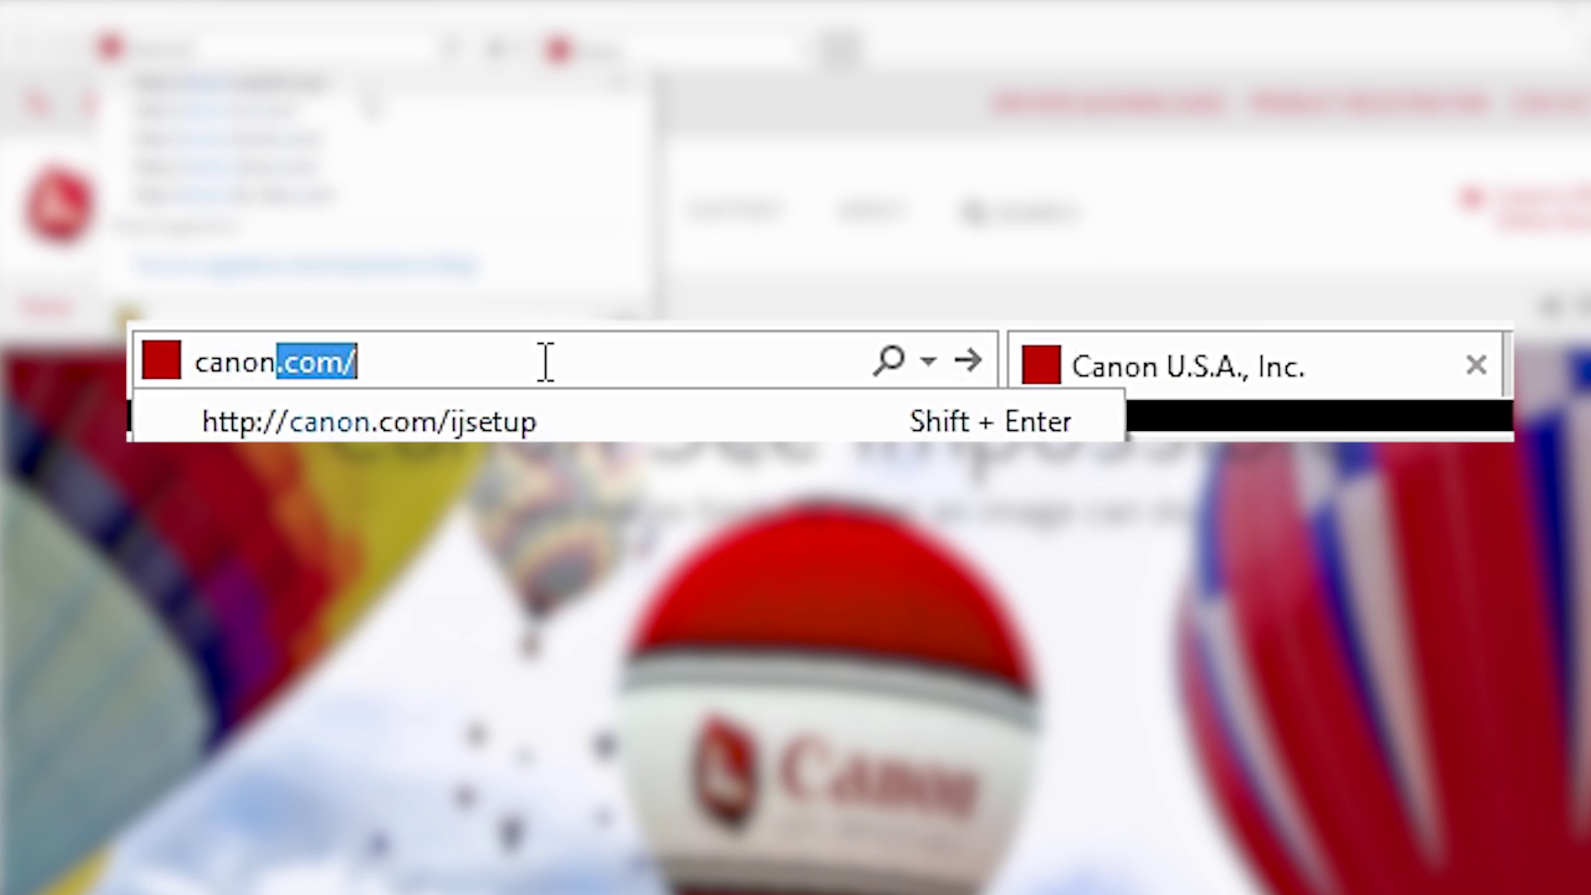
pyautogui.write('.com')
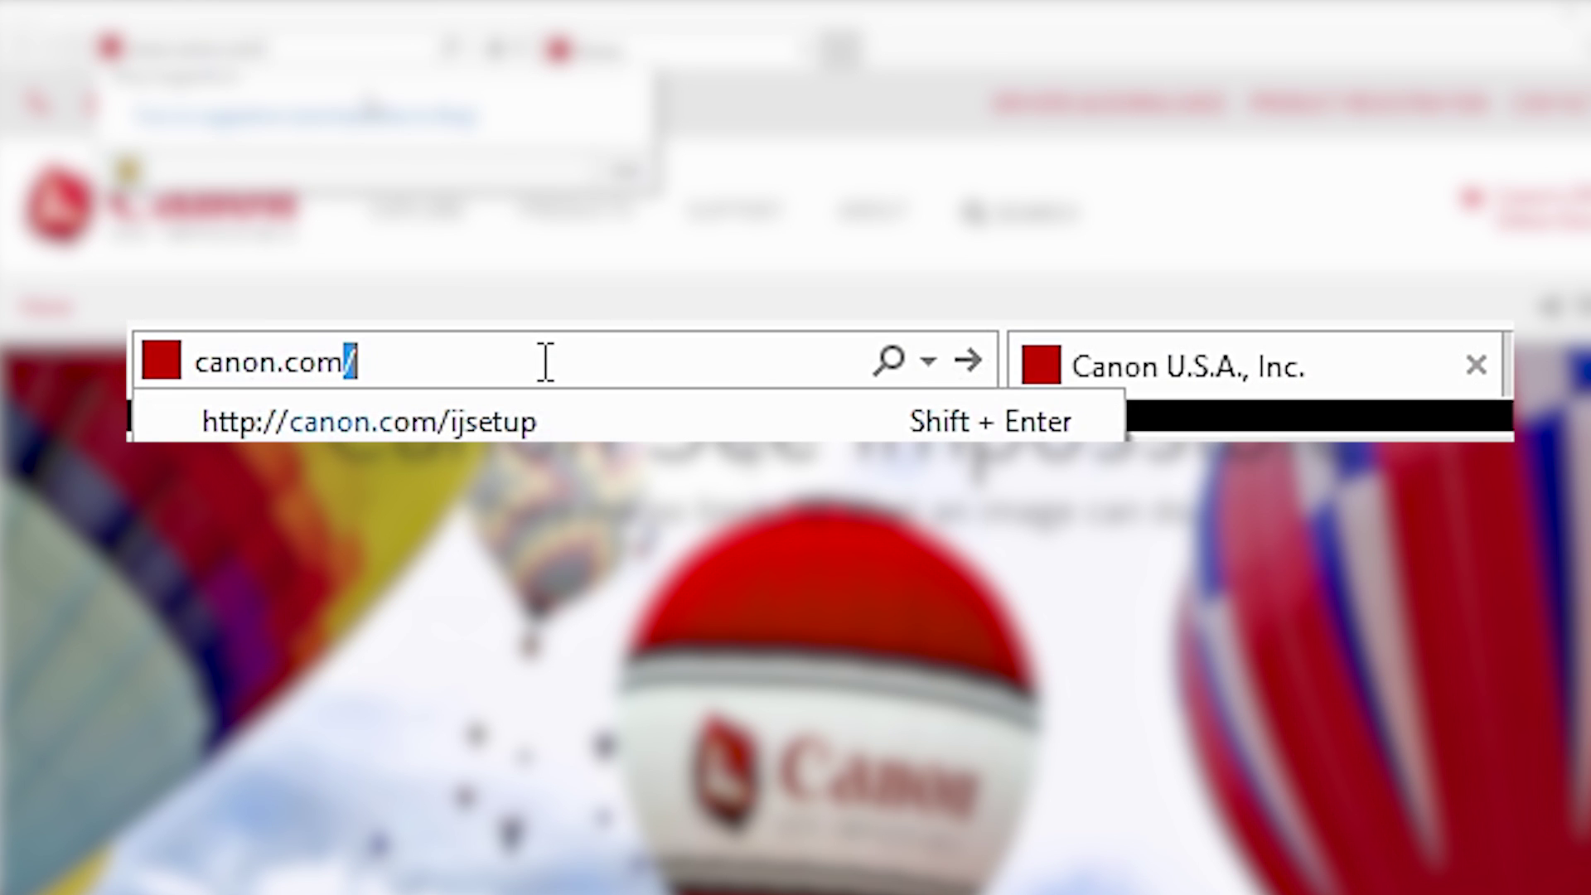
pyautogui.write('/ijs')
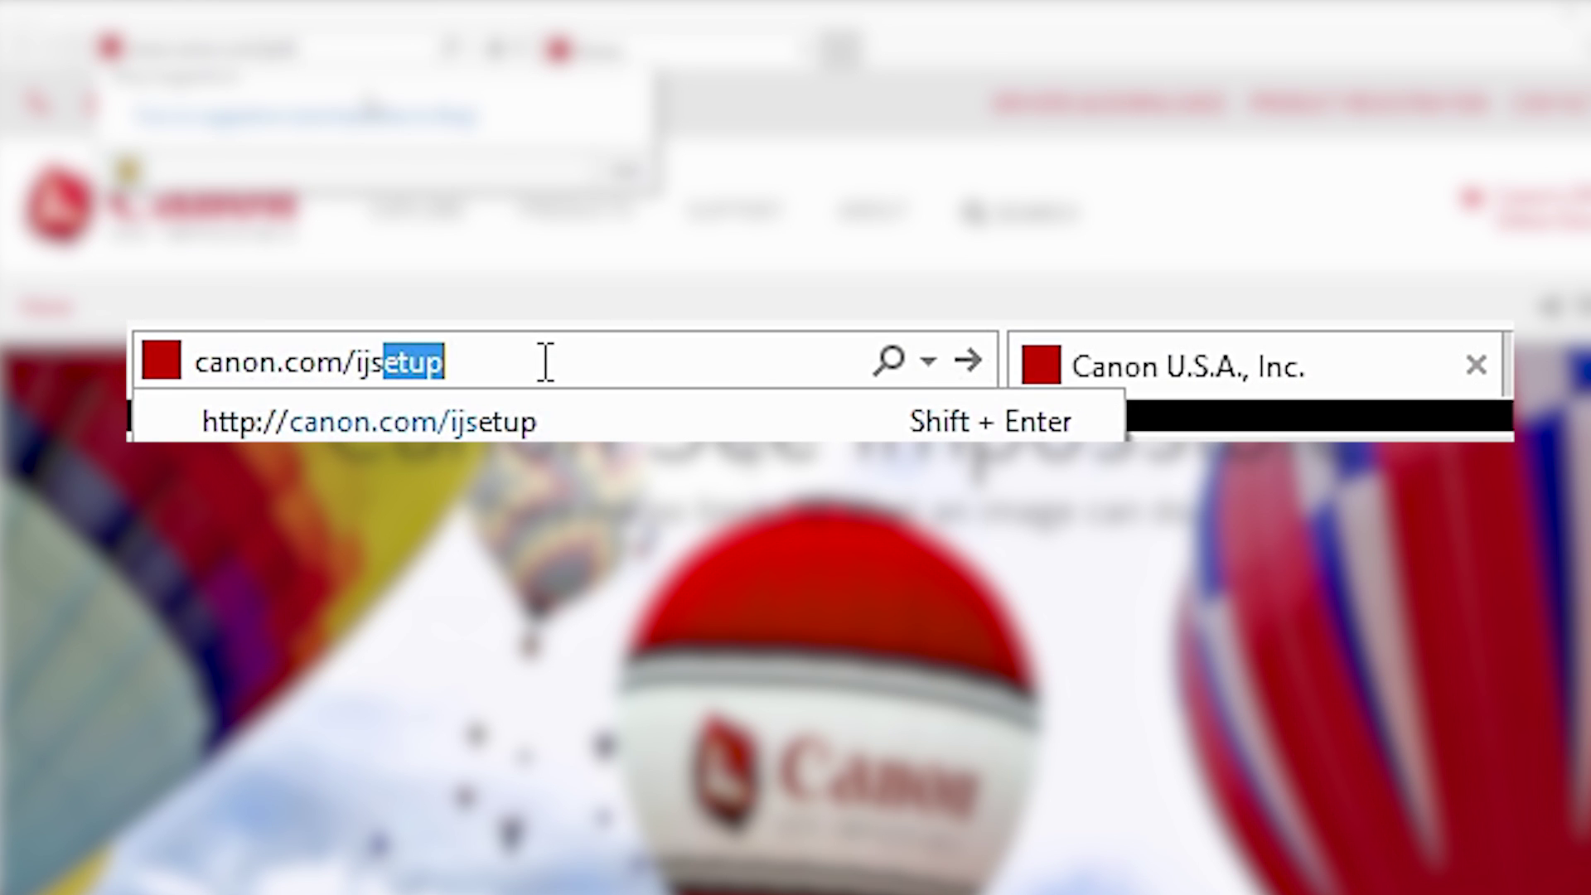
pyautogui.write('etup')
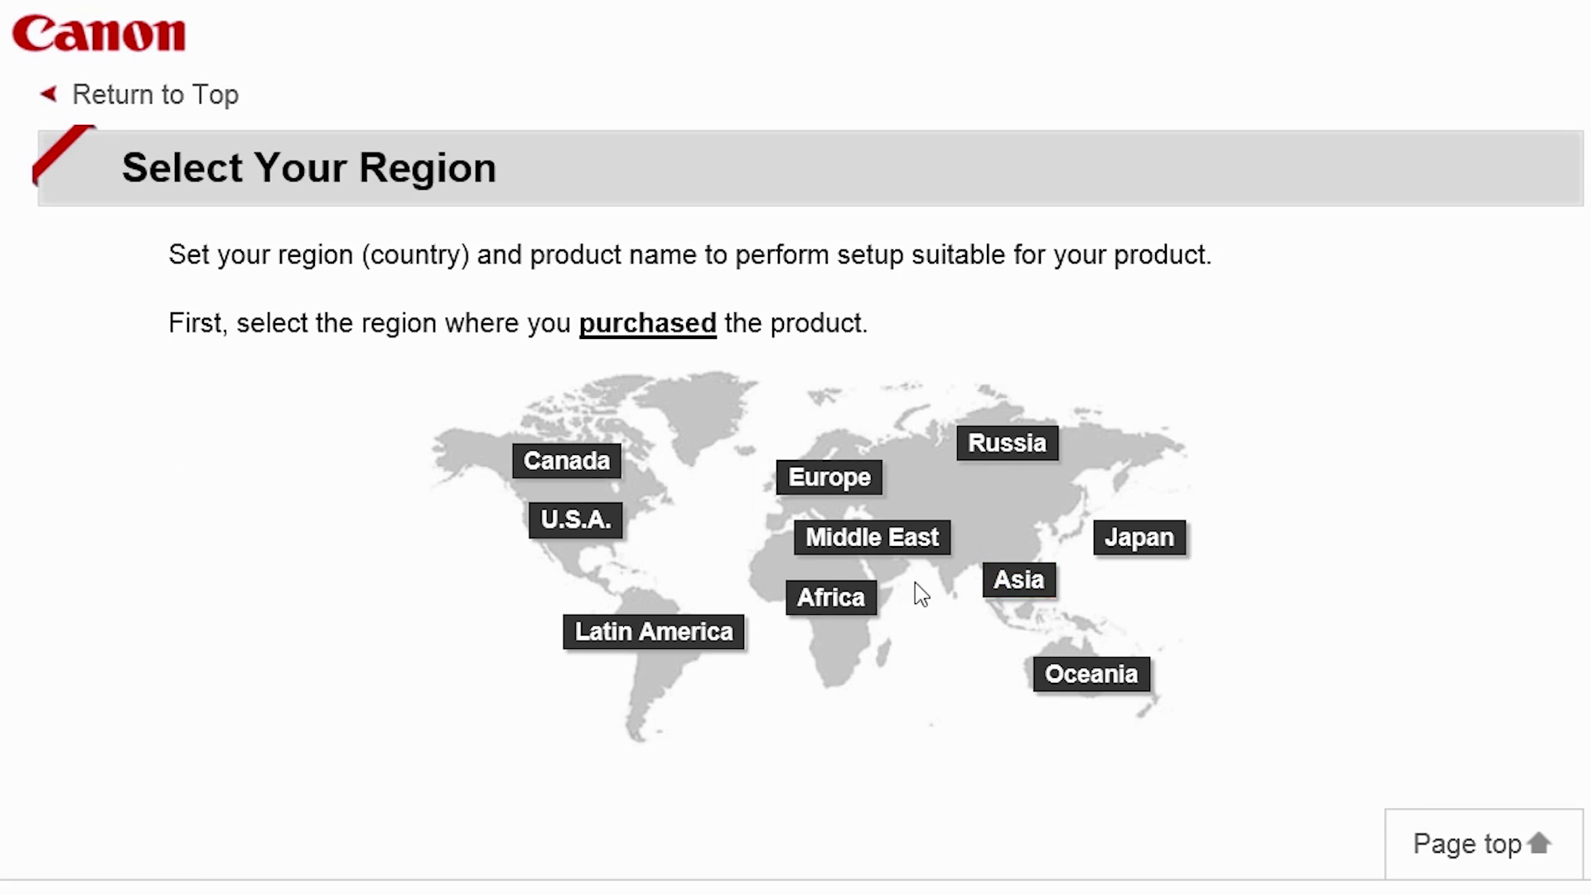
# On canon.com/ijsetup, pick U.S.A., MX492, Connecting to Computer, Windows, then download and run.
pyautogui.click(575, 520)
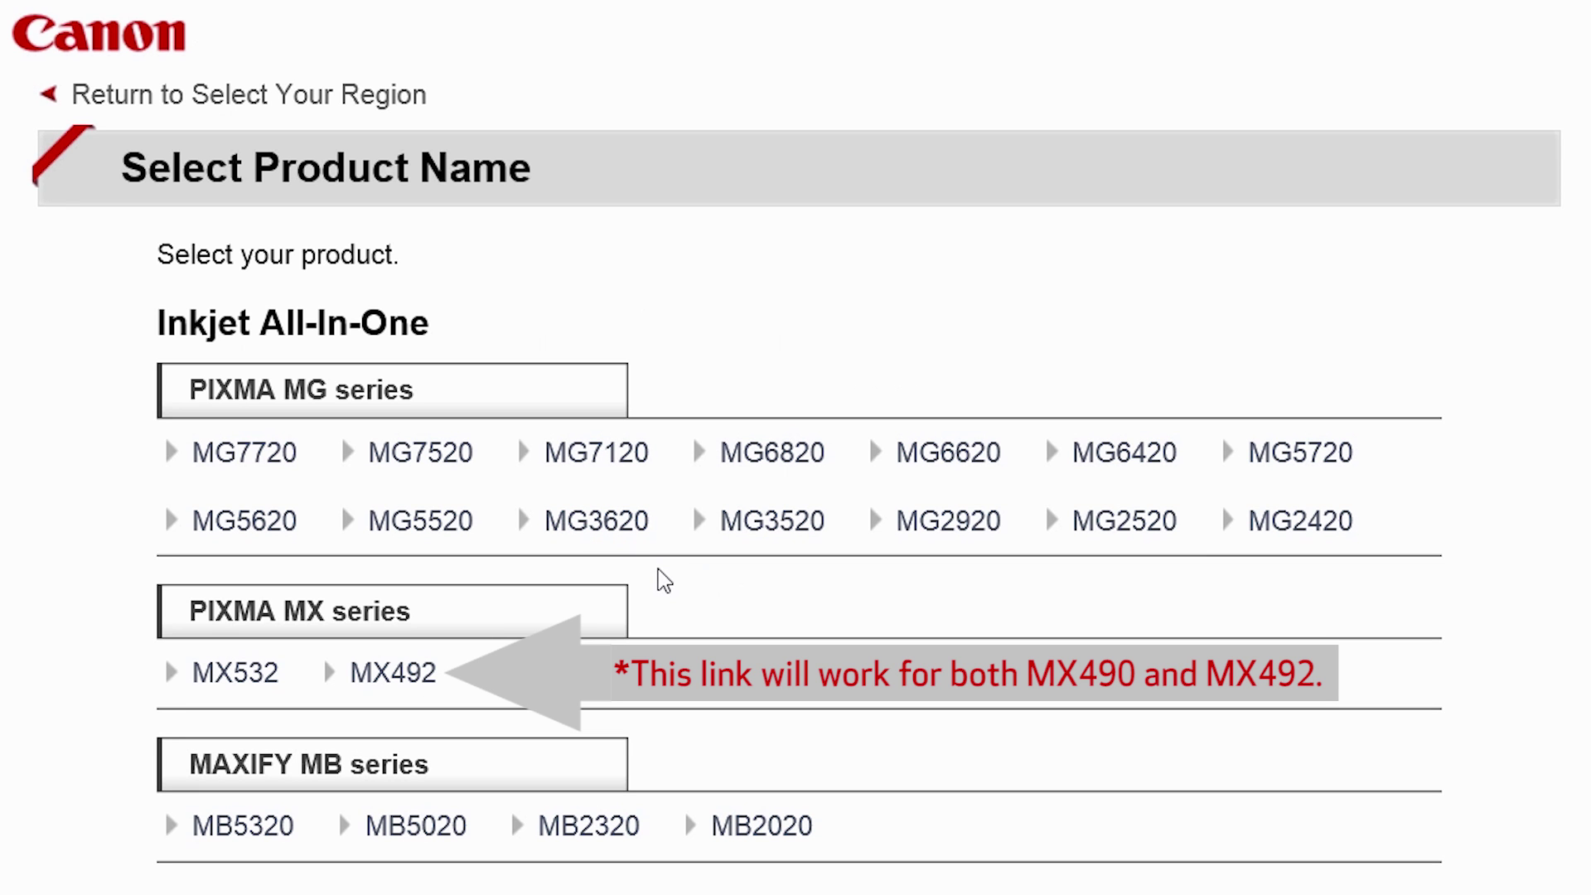
pyautogui.click(392, 673)
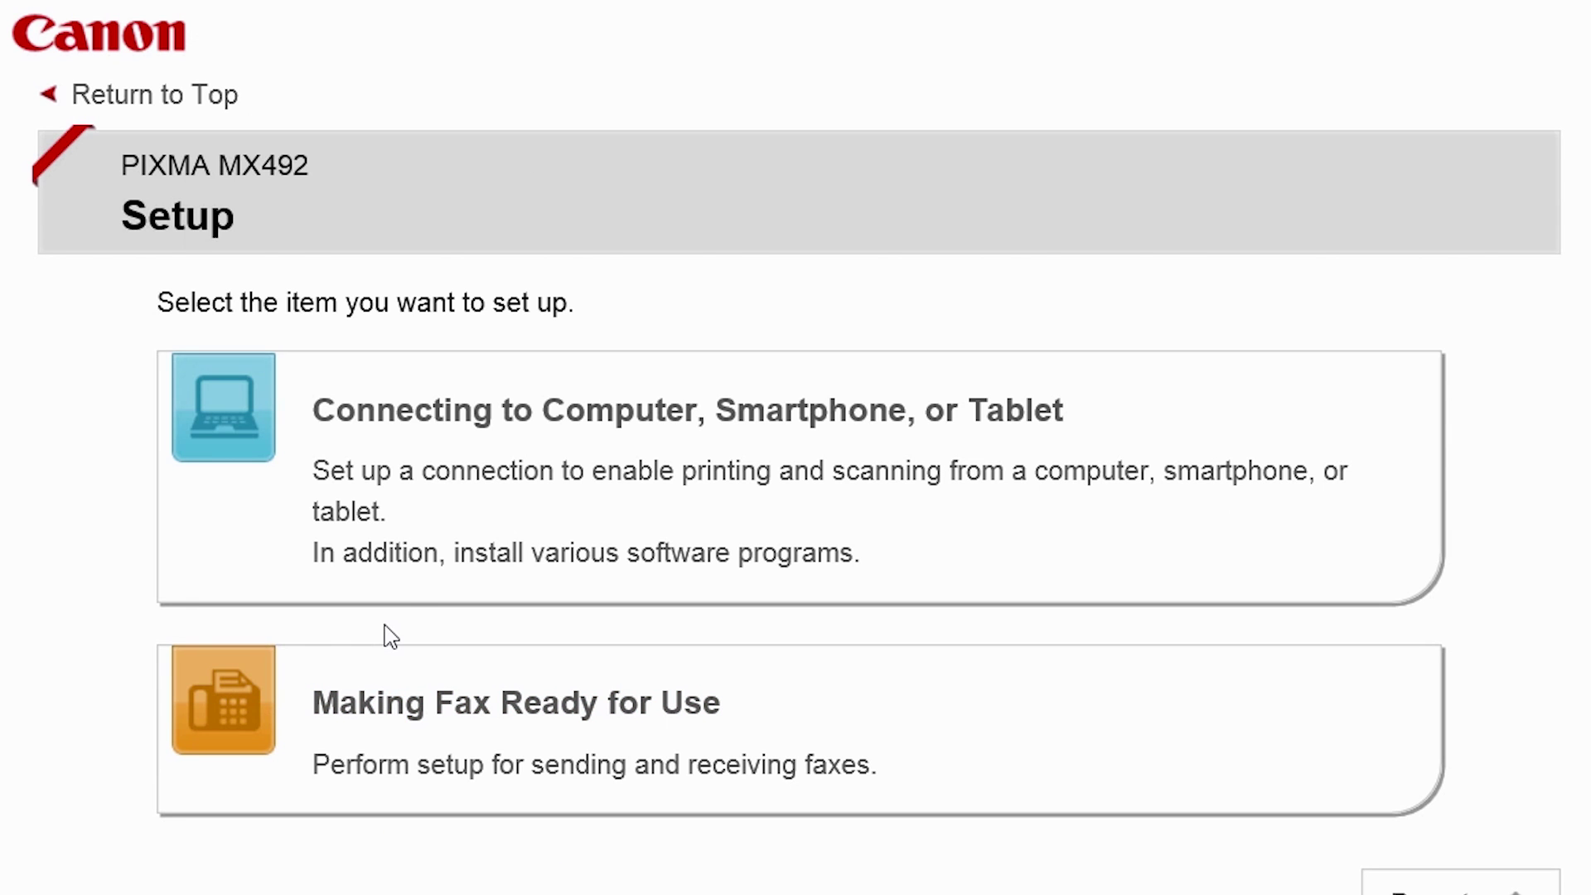
pyautogui.click(533, 514)
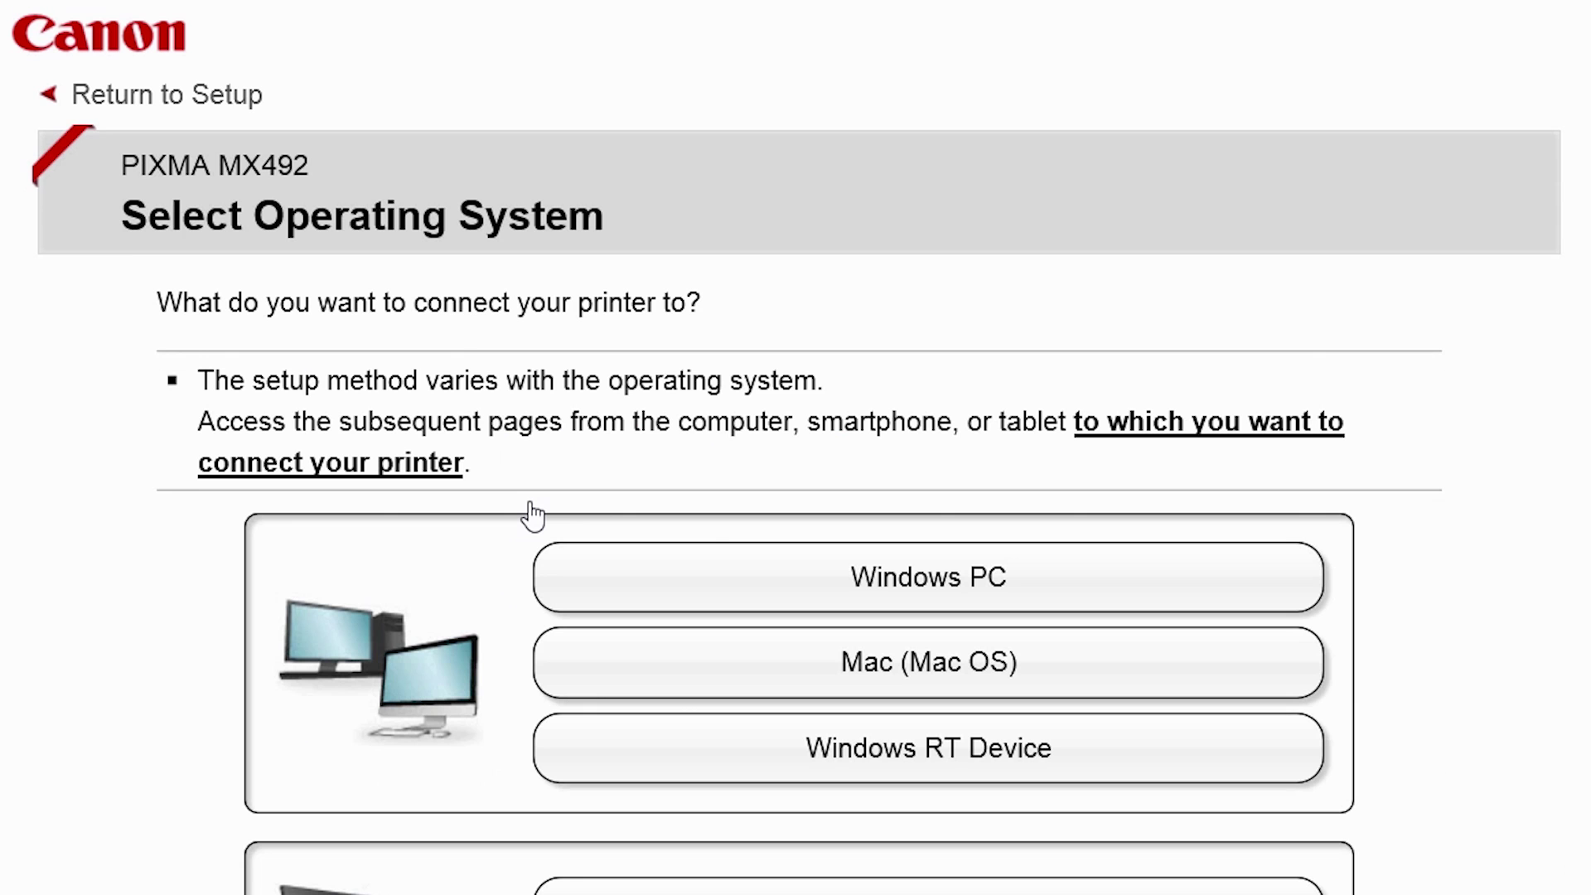
pyautogui.click(810, 579)
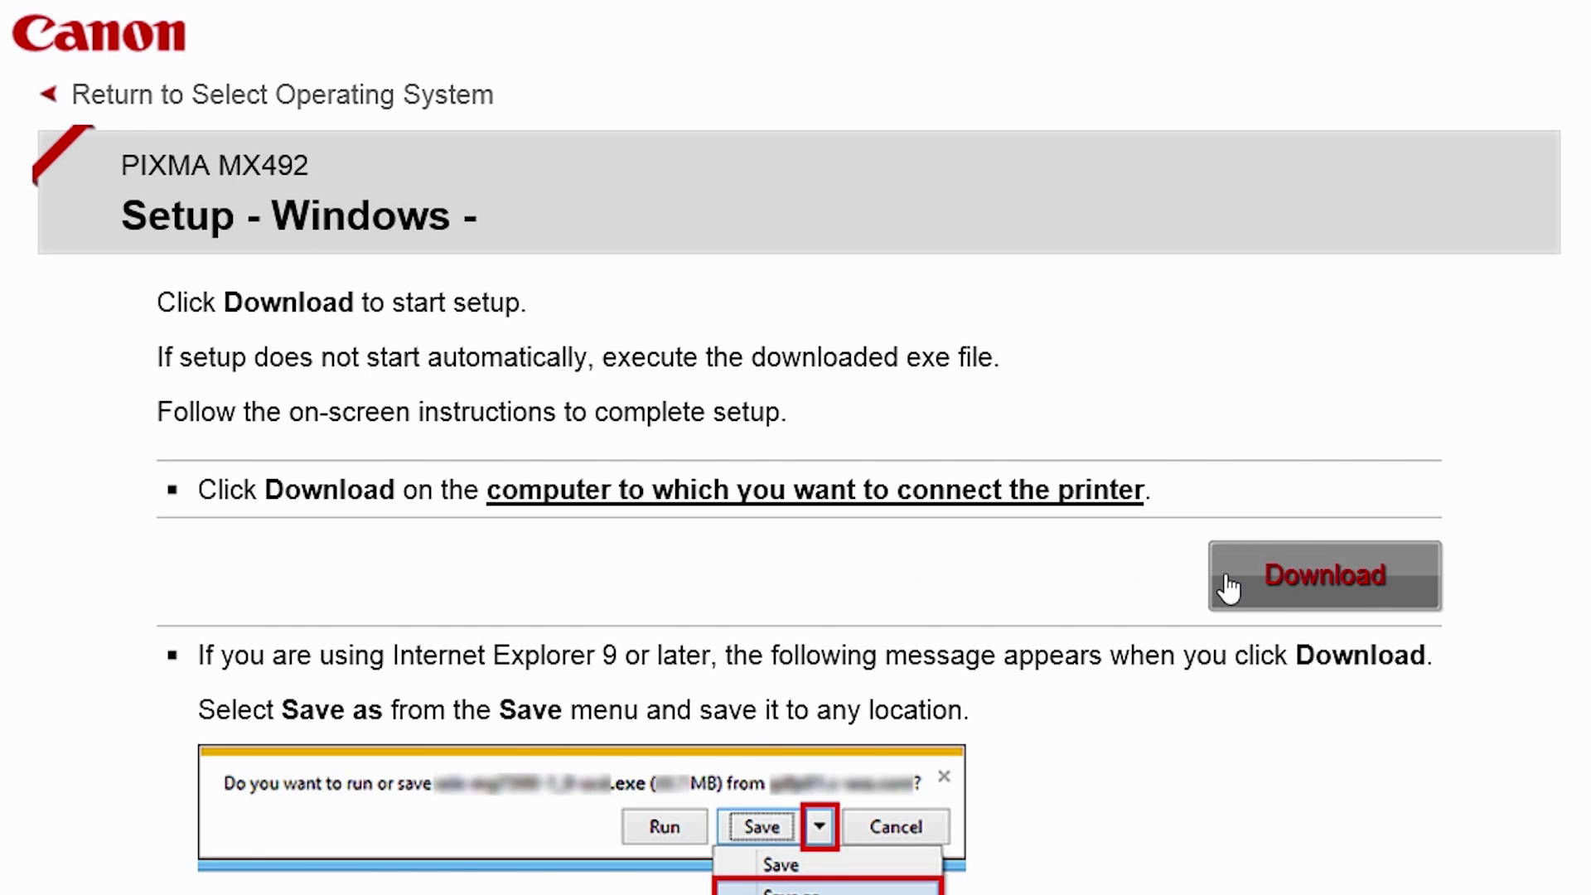
pyautogui.click(1323, 574)
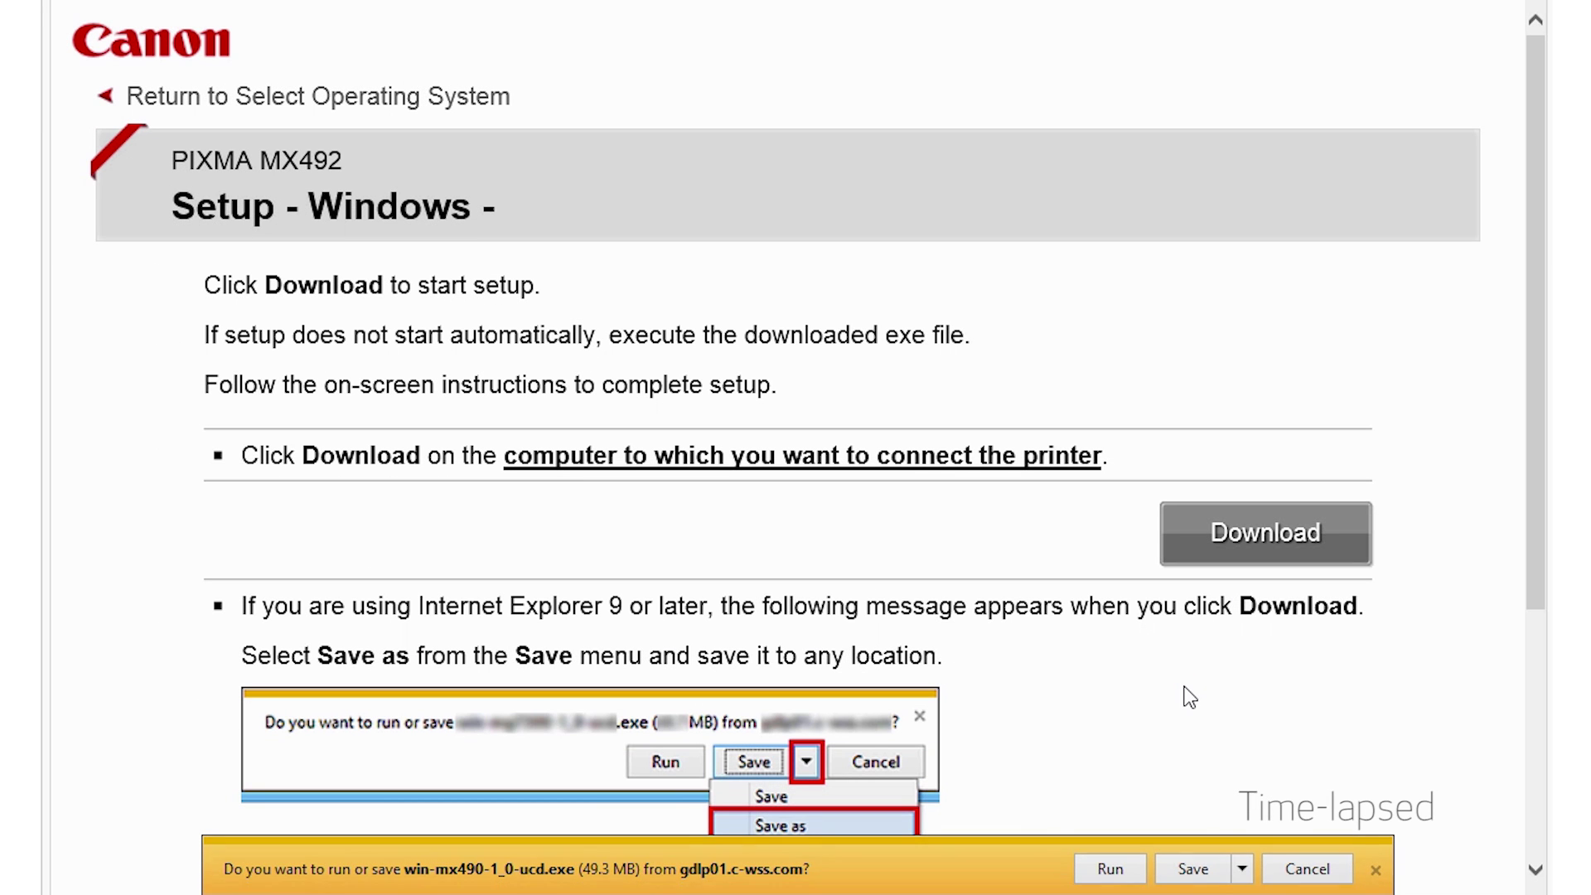
pyautogui.click(1111, 869)
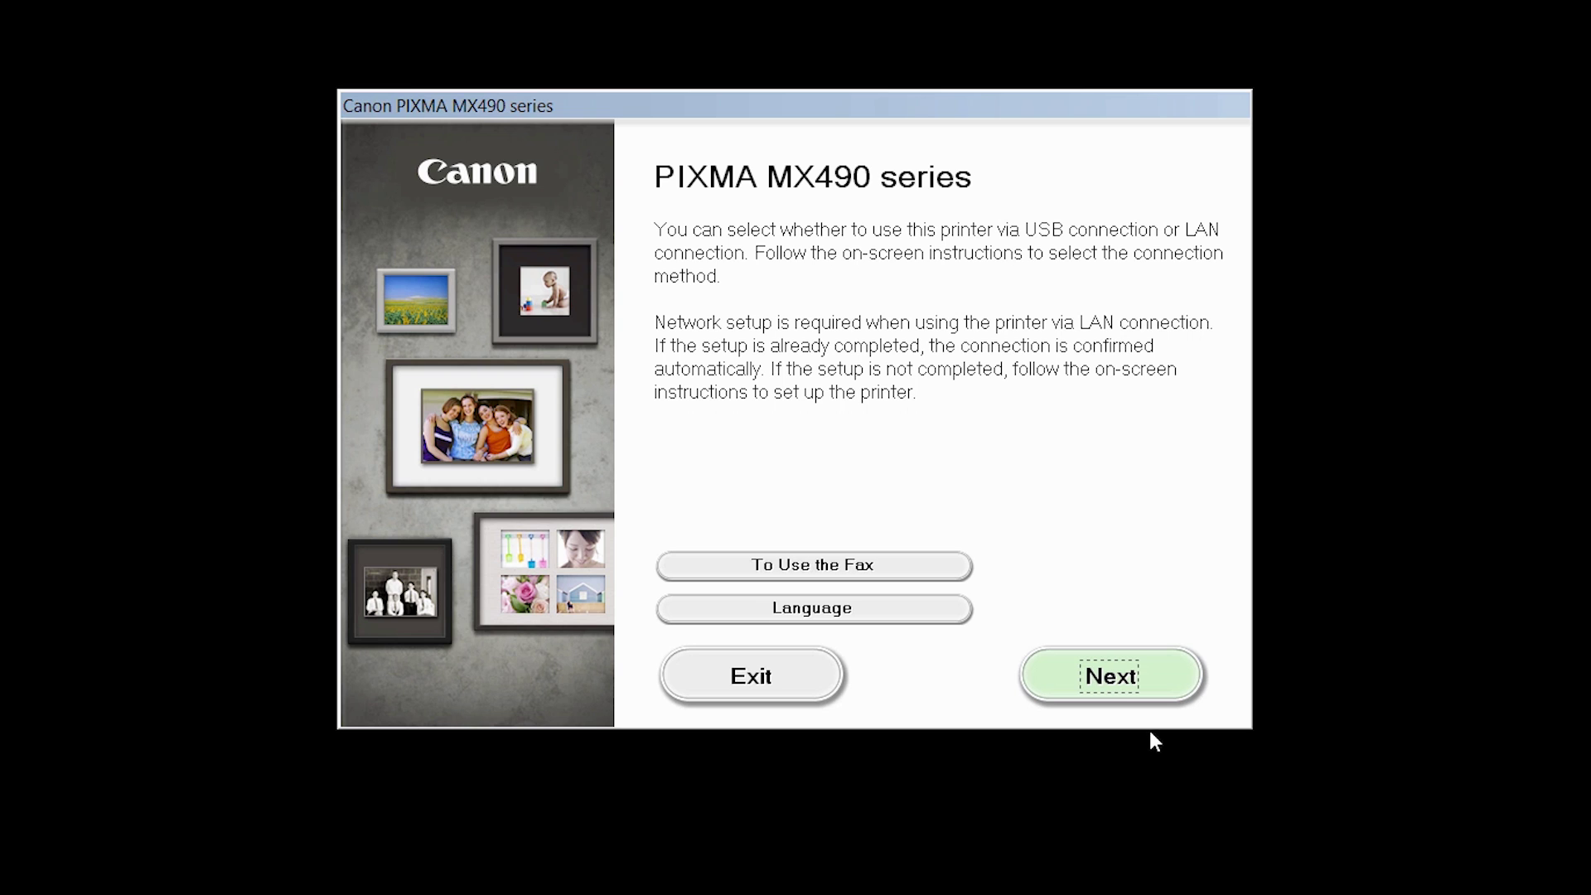
# Choose Wireless LAN Connection via wireless router, confirm the printer is on, and search.
pyautogui.click(1157, 691)
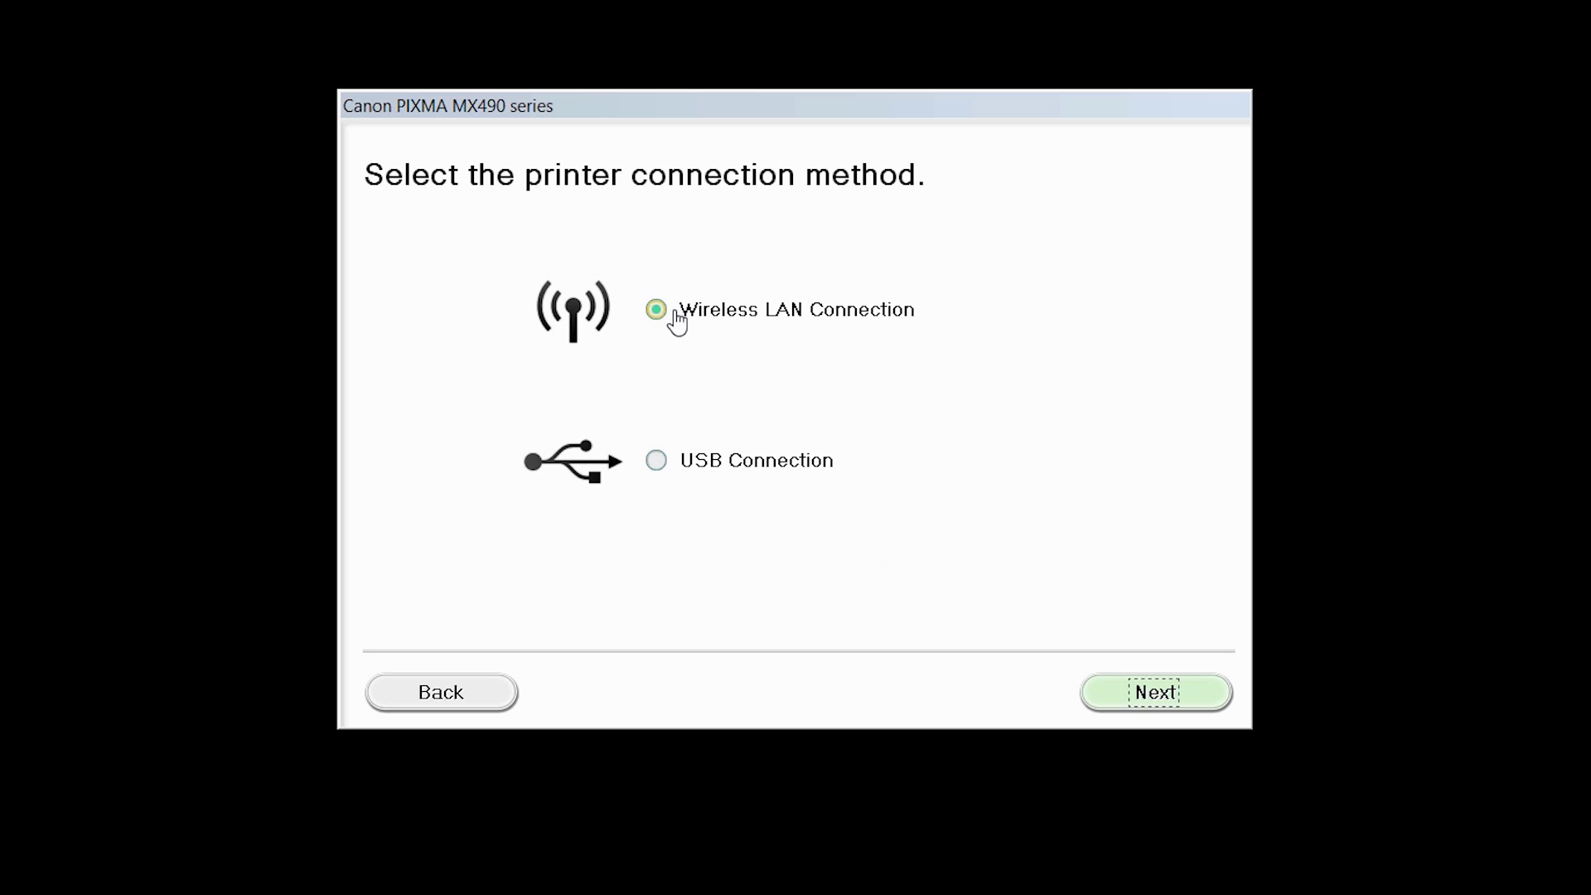
pyautogui.click(656, 309)
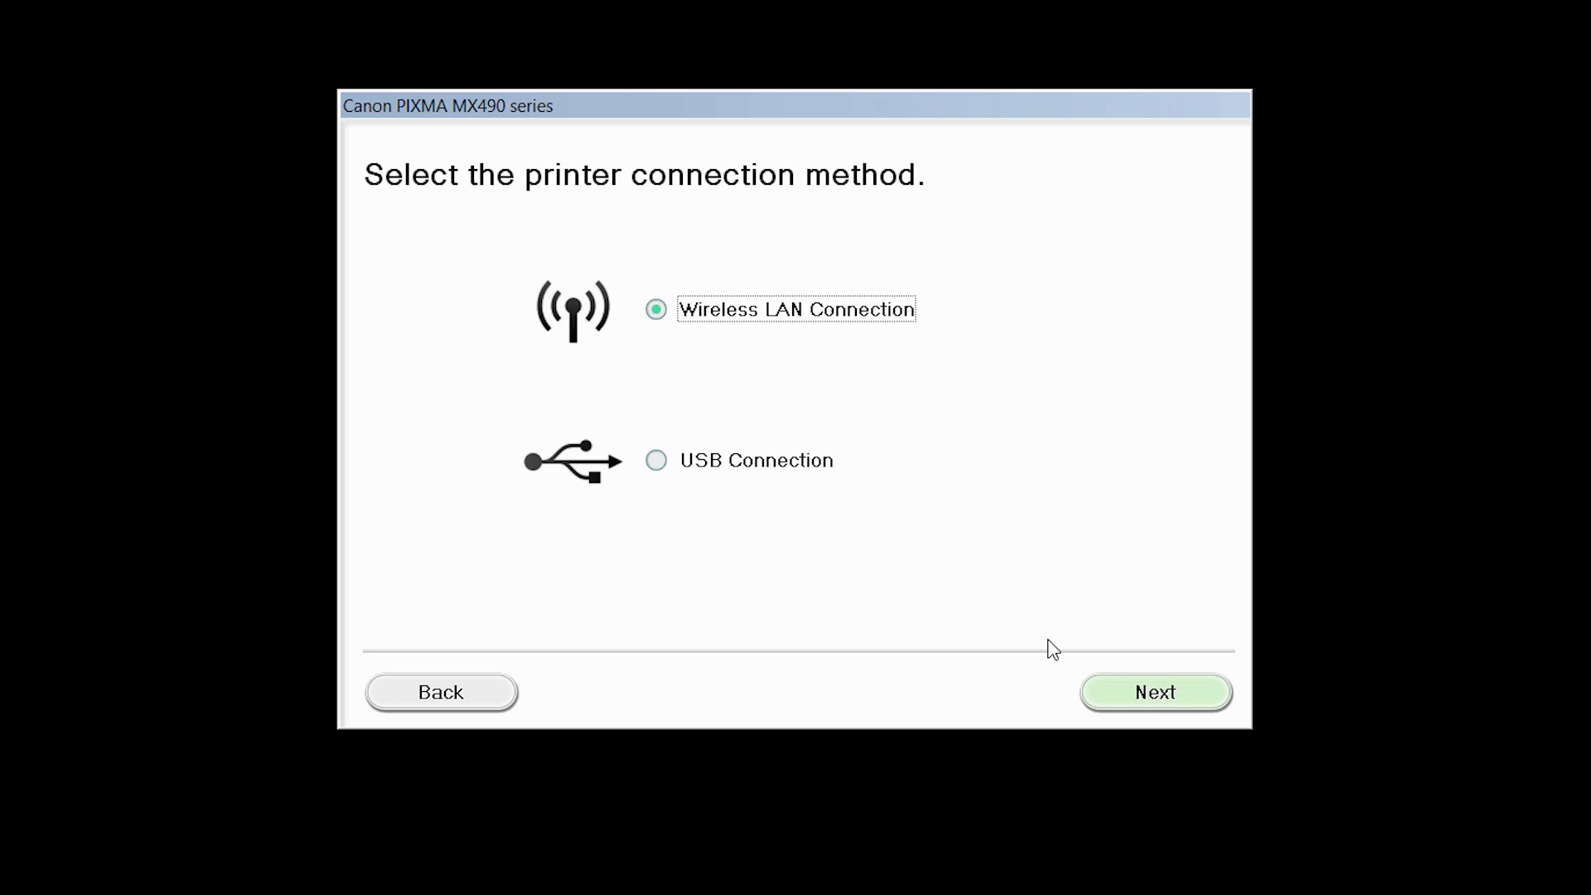
pyautogui.click(1155, 691)
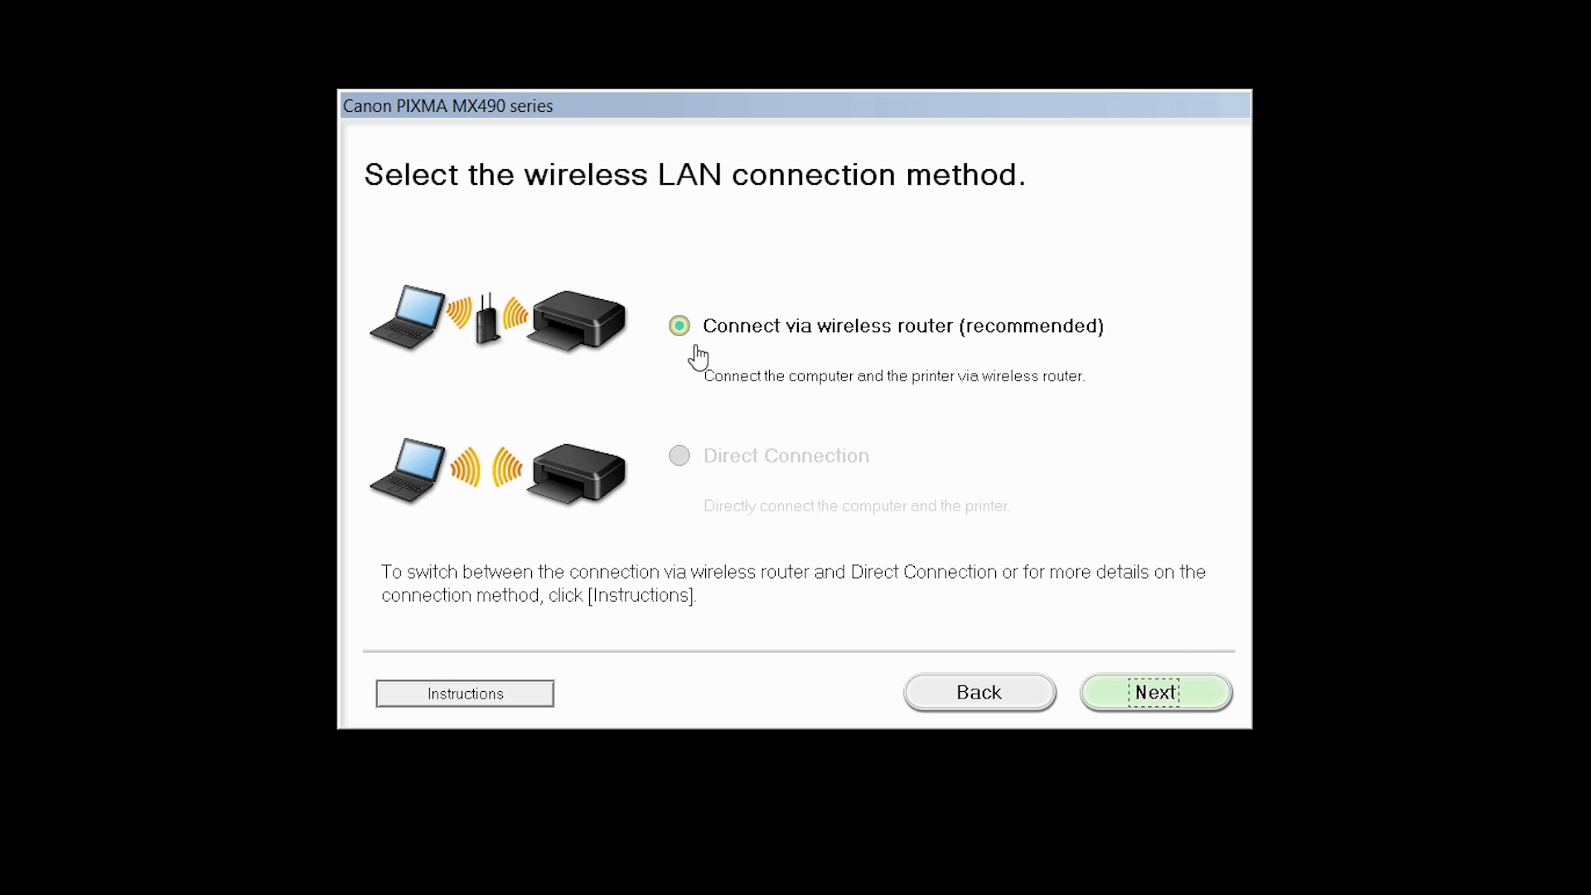
pyautogui.click(680, 325)
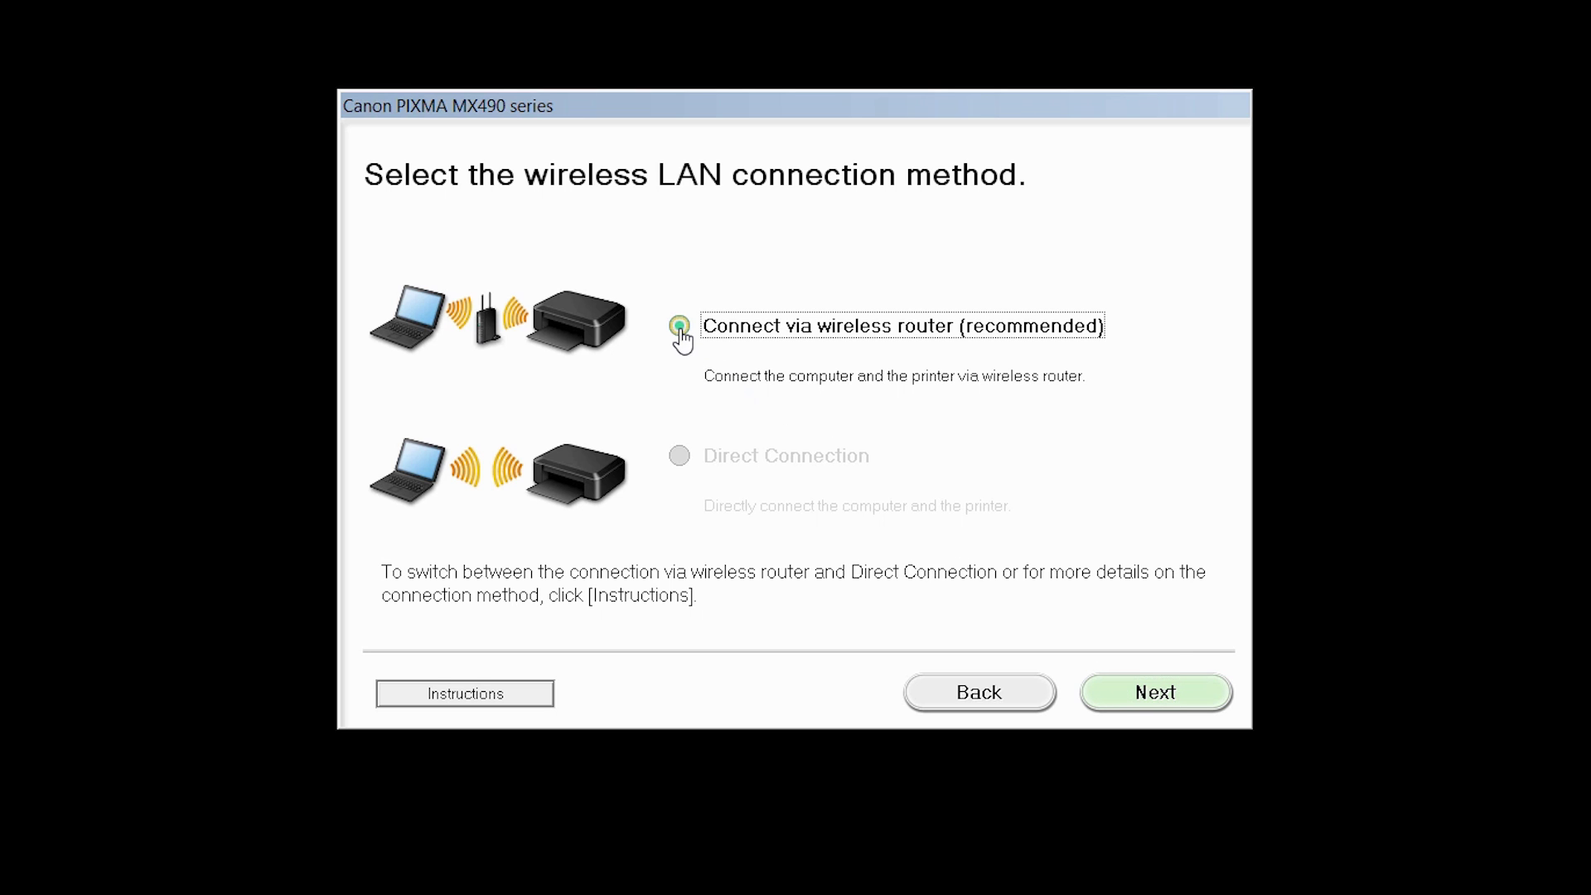
pyautogui.click(1131, 703)
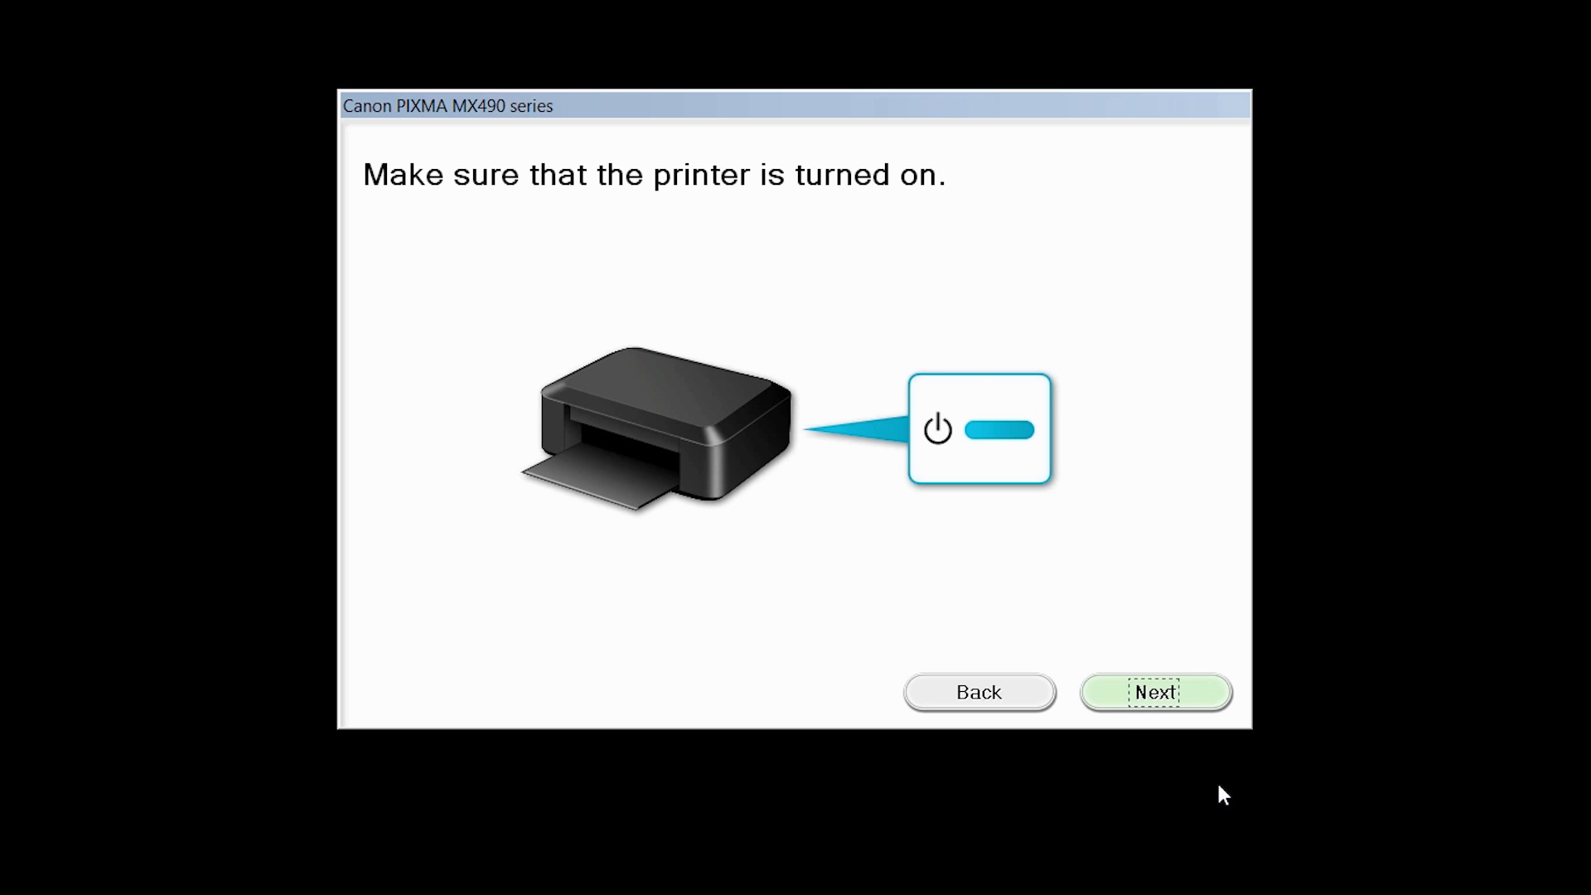
pyautogui.click(1200, 708)
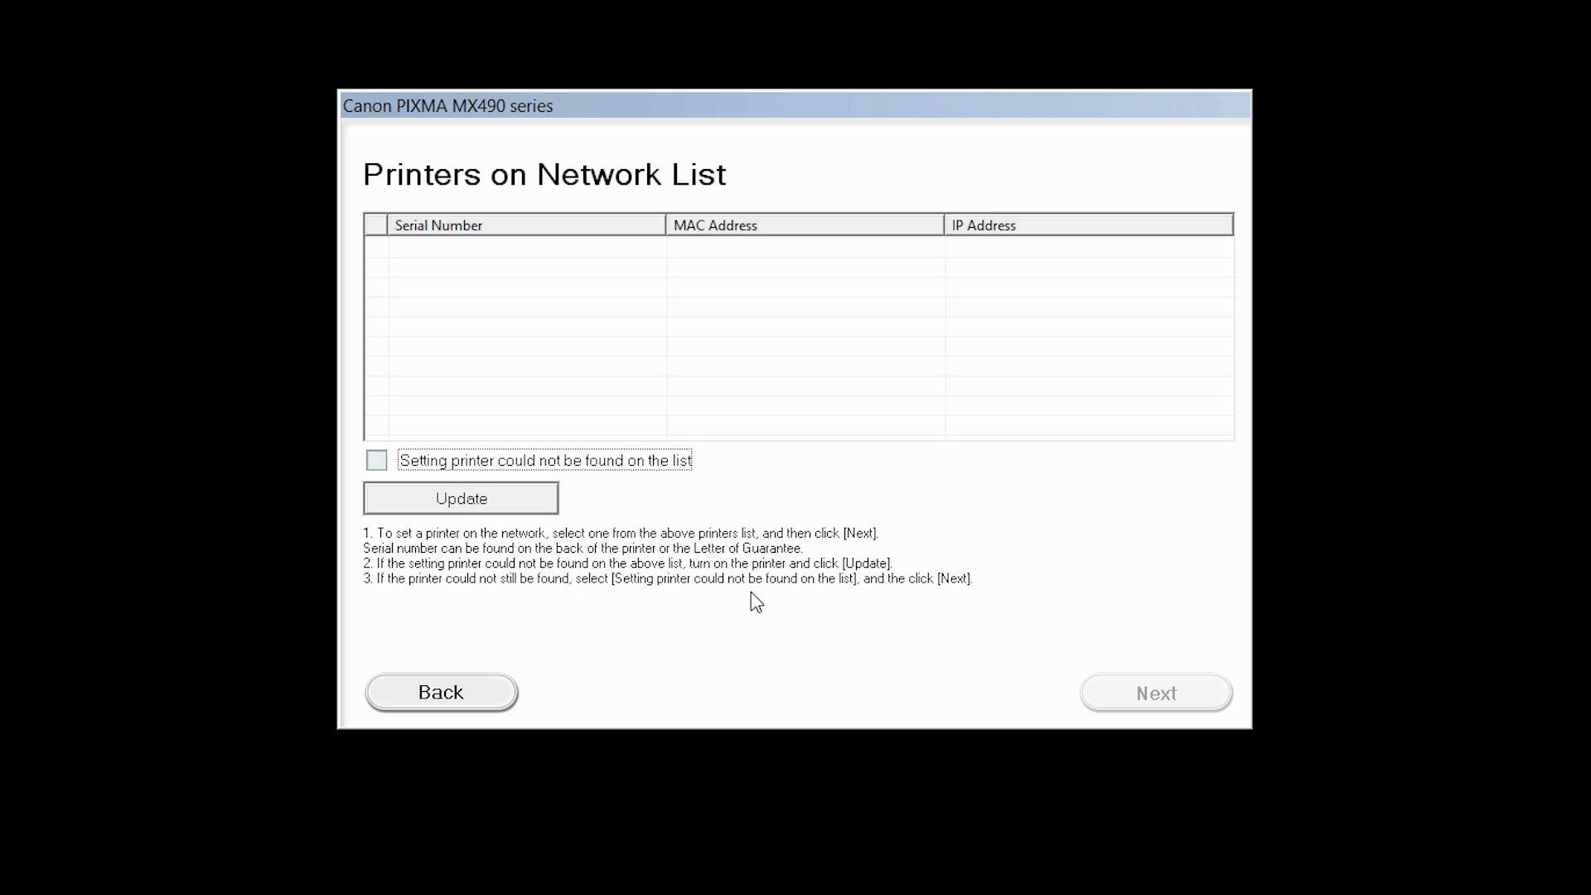
# Report the printer missing from the list, then pick Wireless Setup Using the USB Cable under Other setup.
pyautogui.click(377, 462)
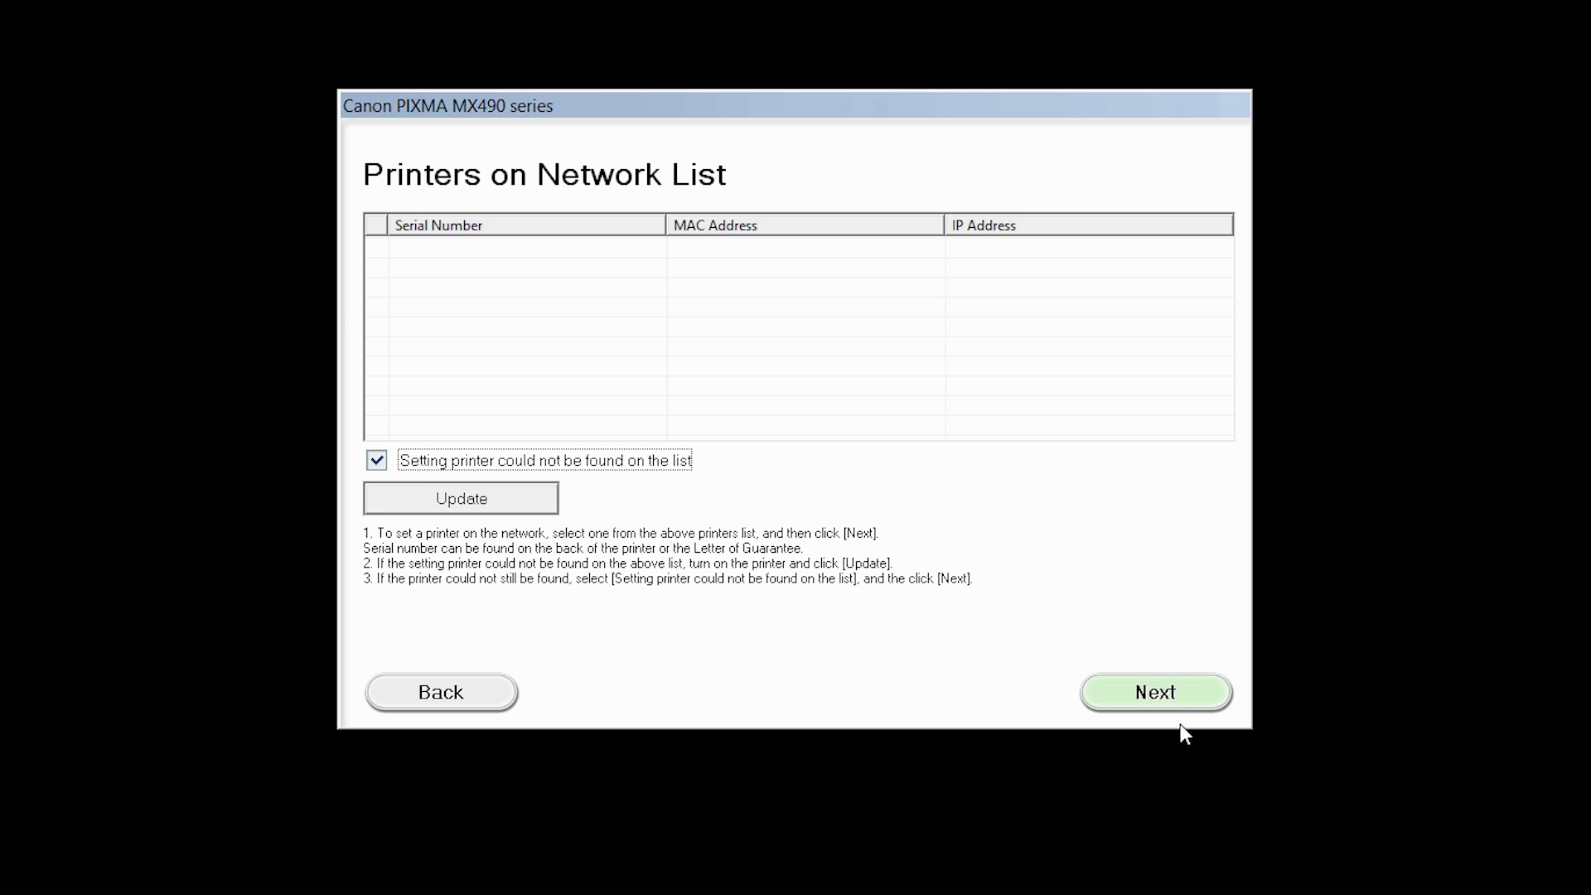
pyautogui.click(1190, 704)
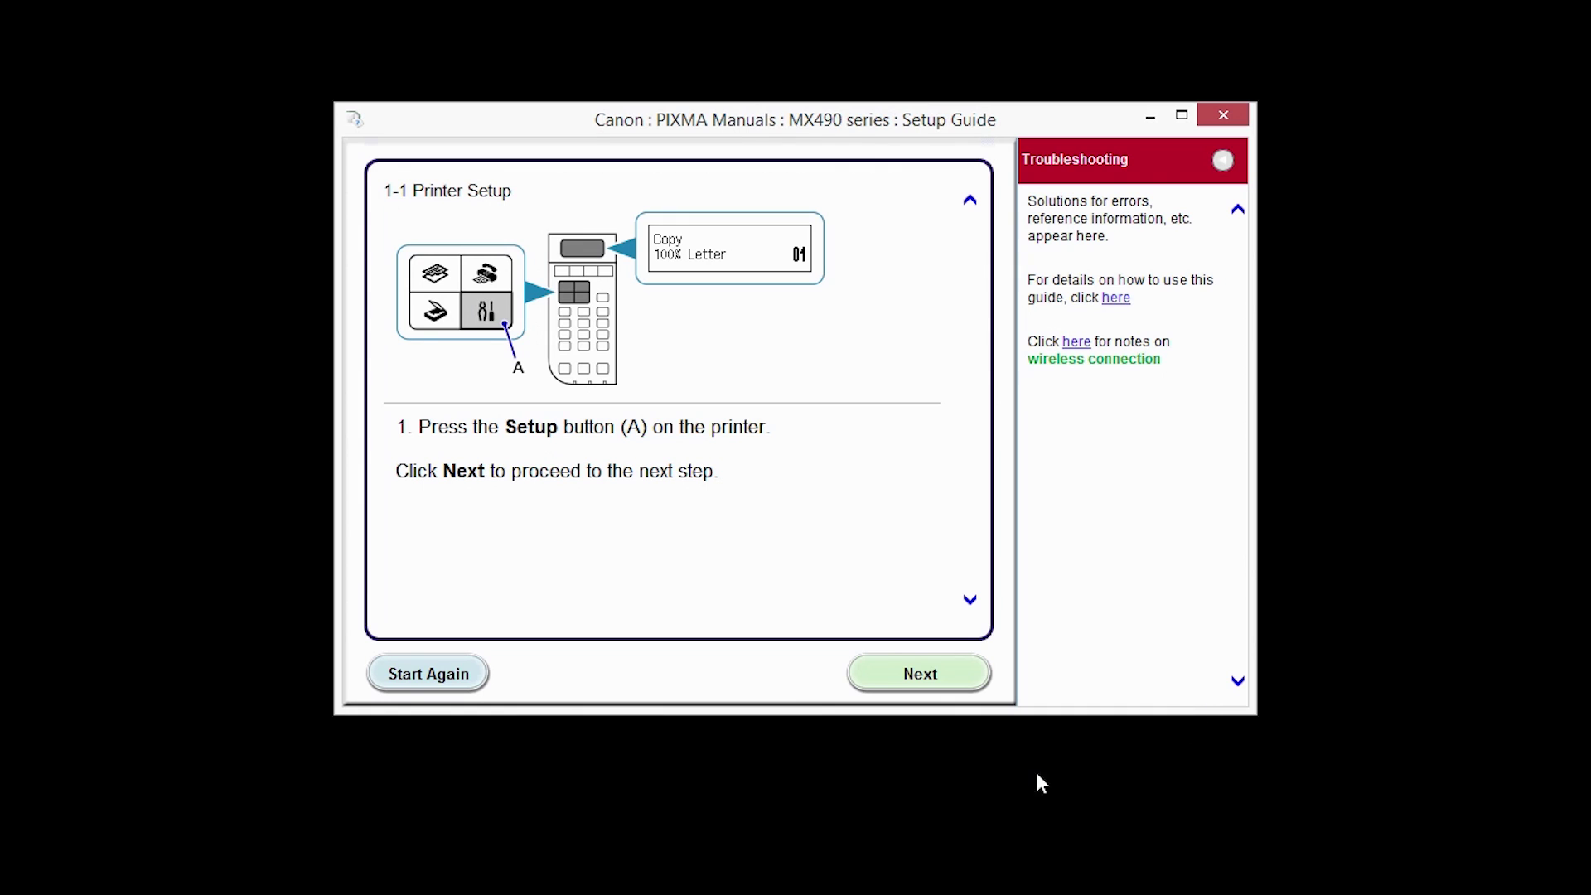
pyautogui.click(954, 682)
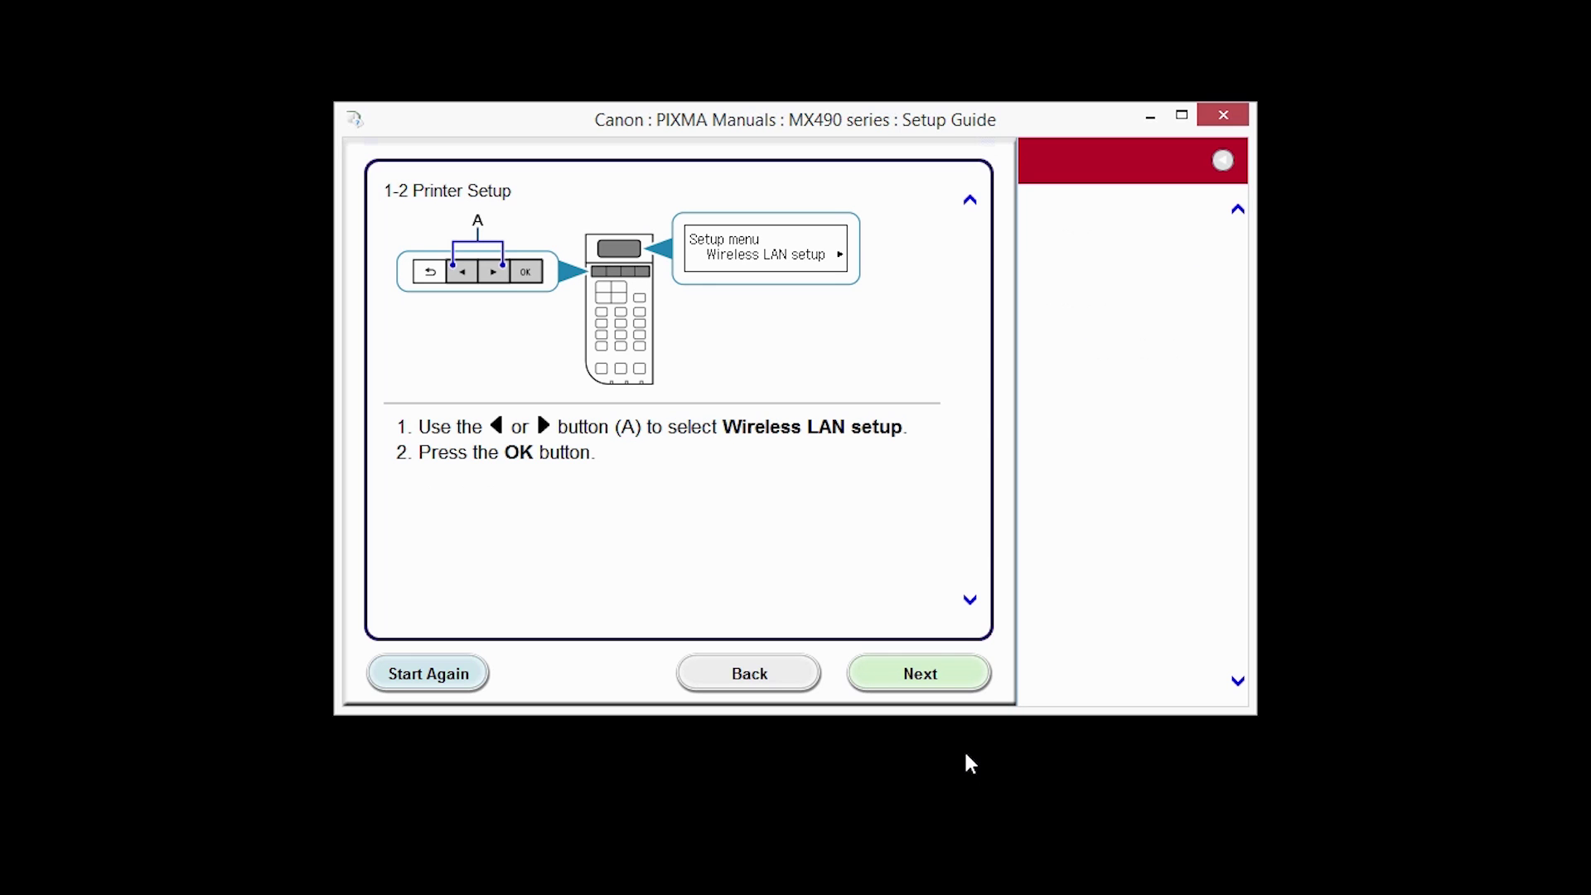
pyautogui.click(961, 683)
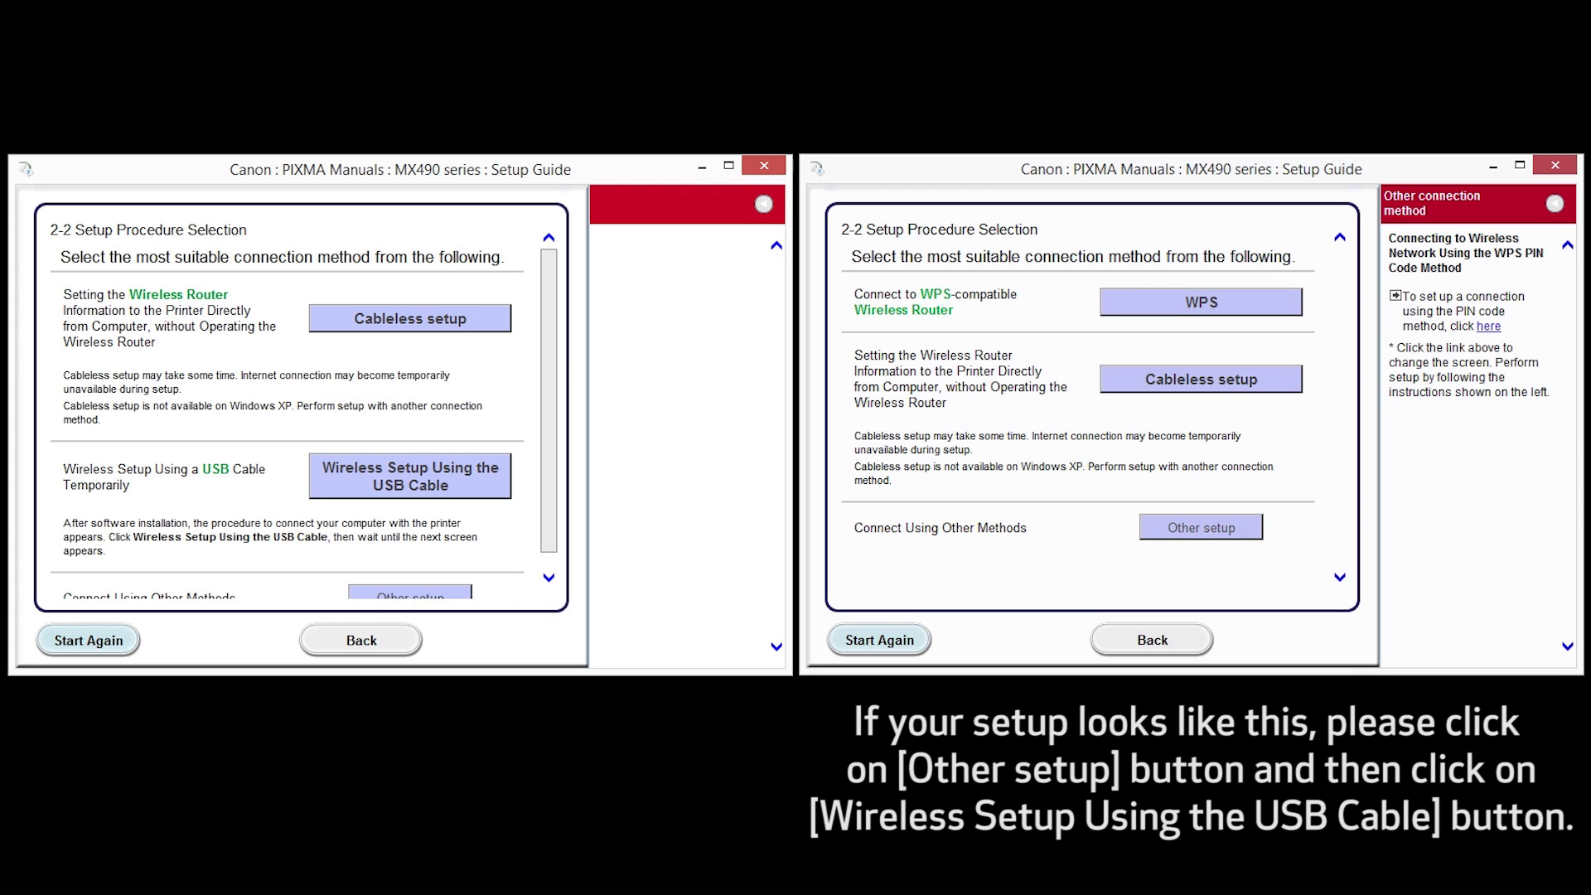
pyautogui.click(1251, 542)
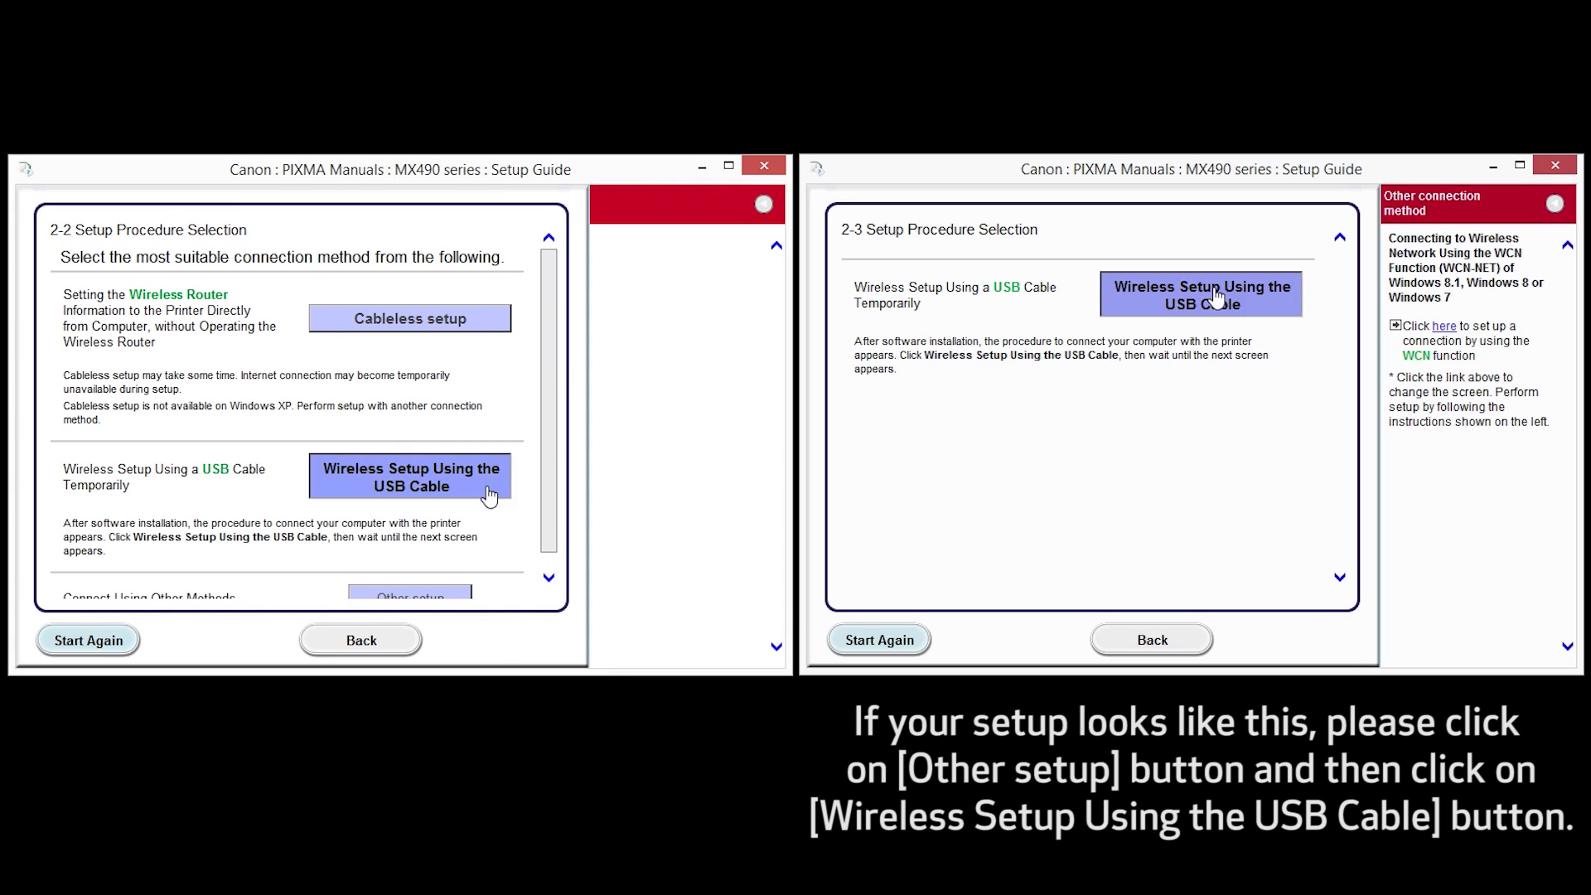
pyautogui.click(1215, 296)
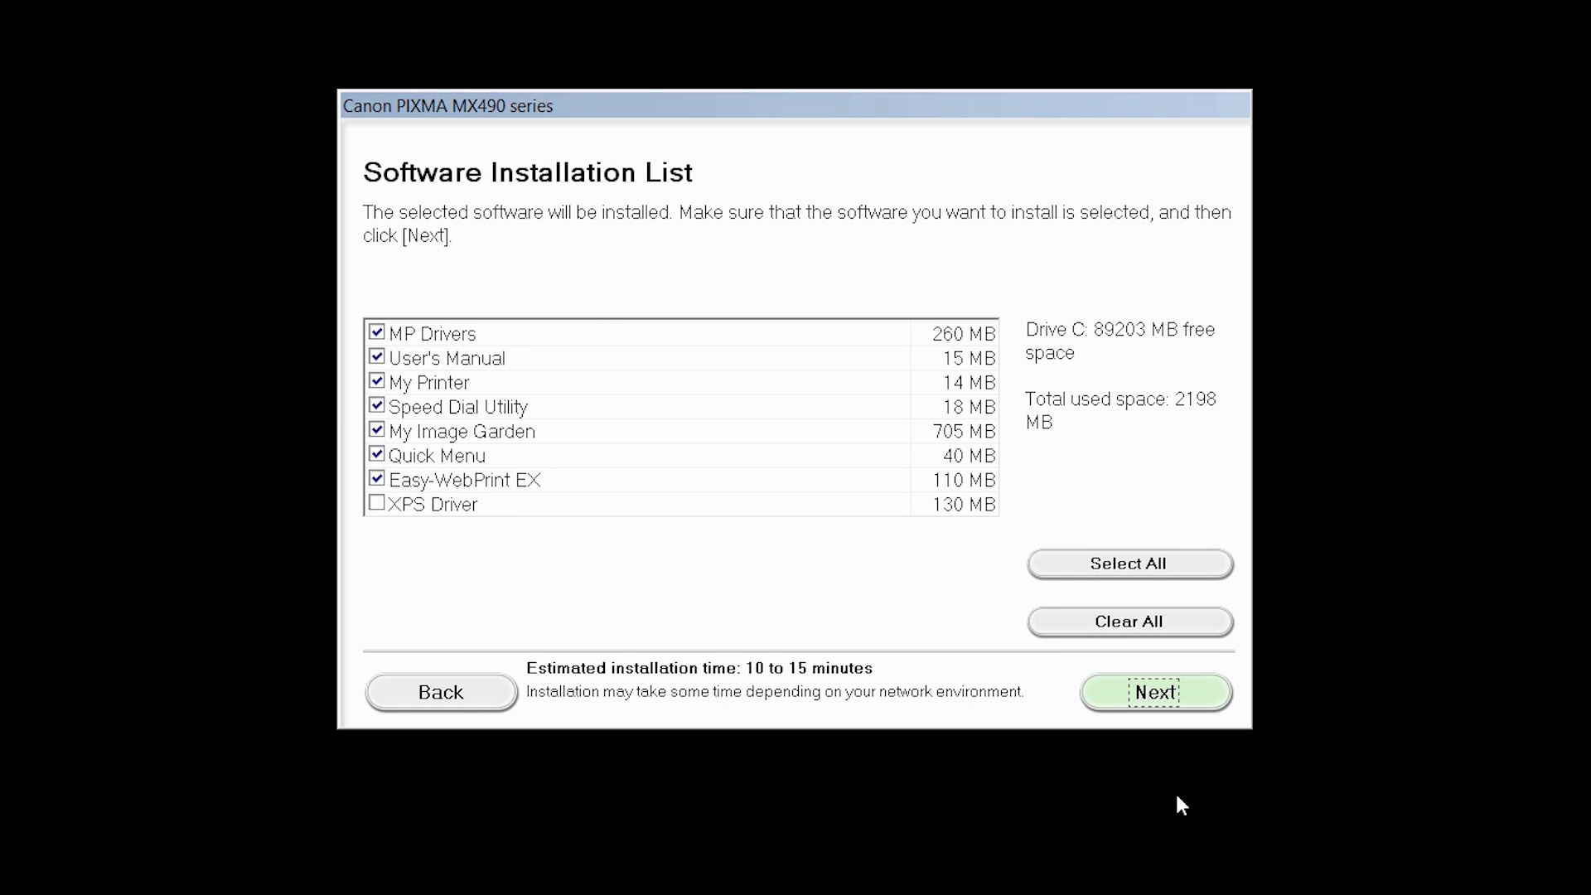
# Accept the default software list and the License Agreement, then allow the install wizard processes.
pyautogui.click(1200, 710)
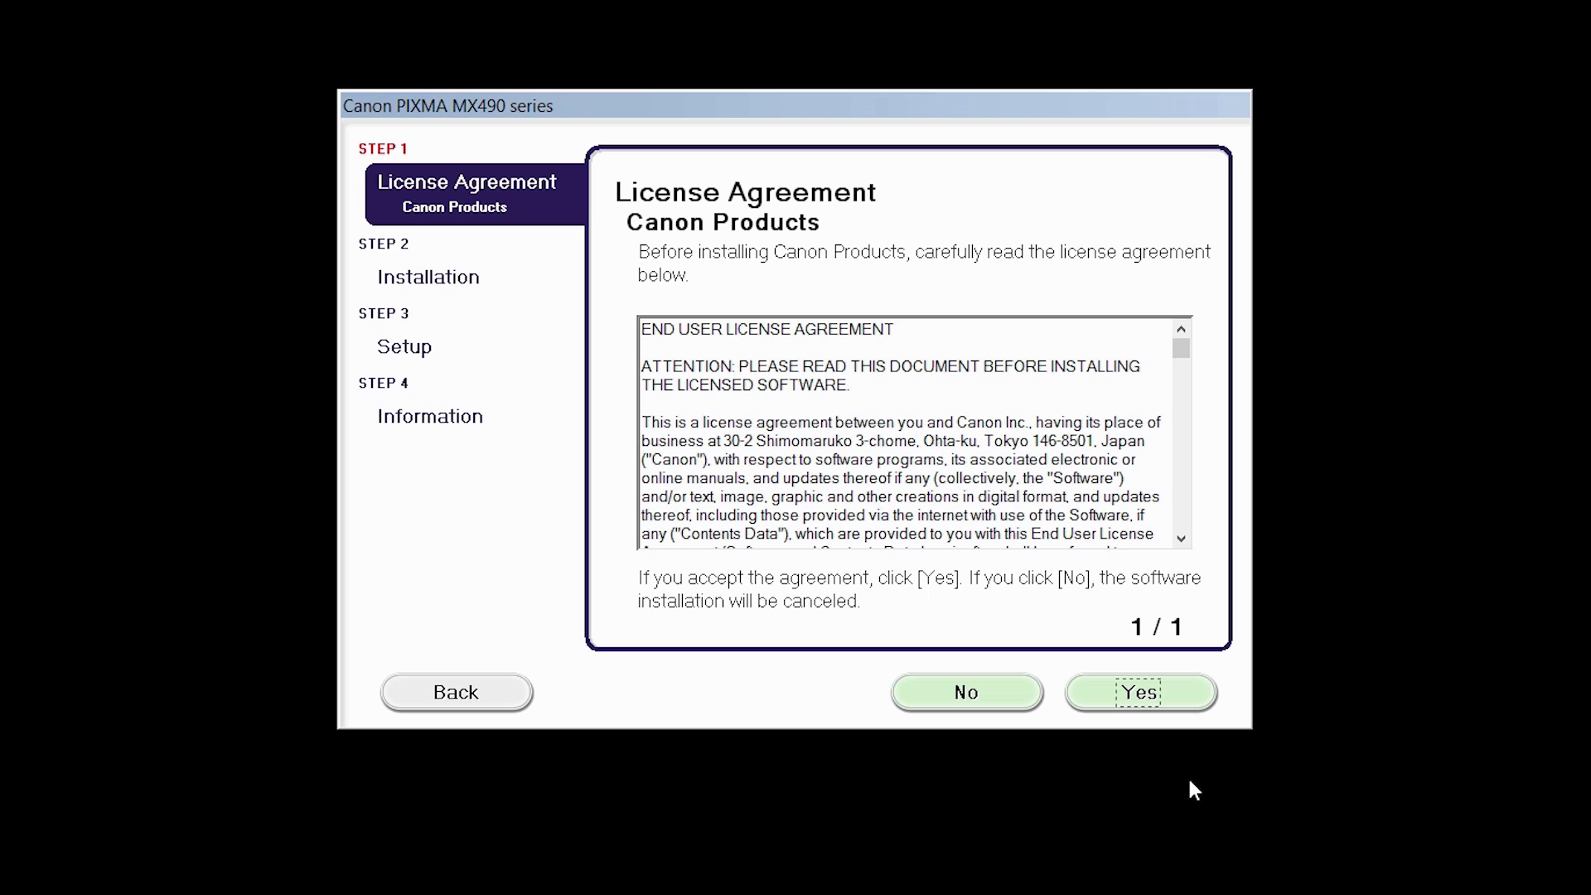
pyautogui.click(1179, 697)
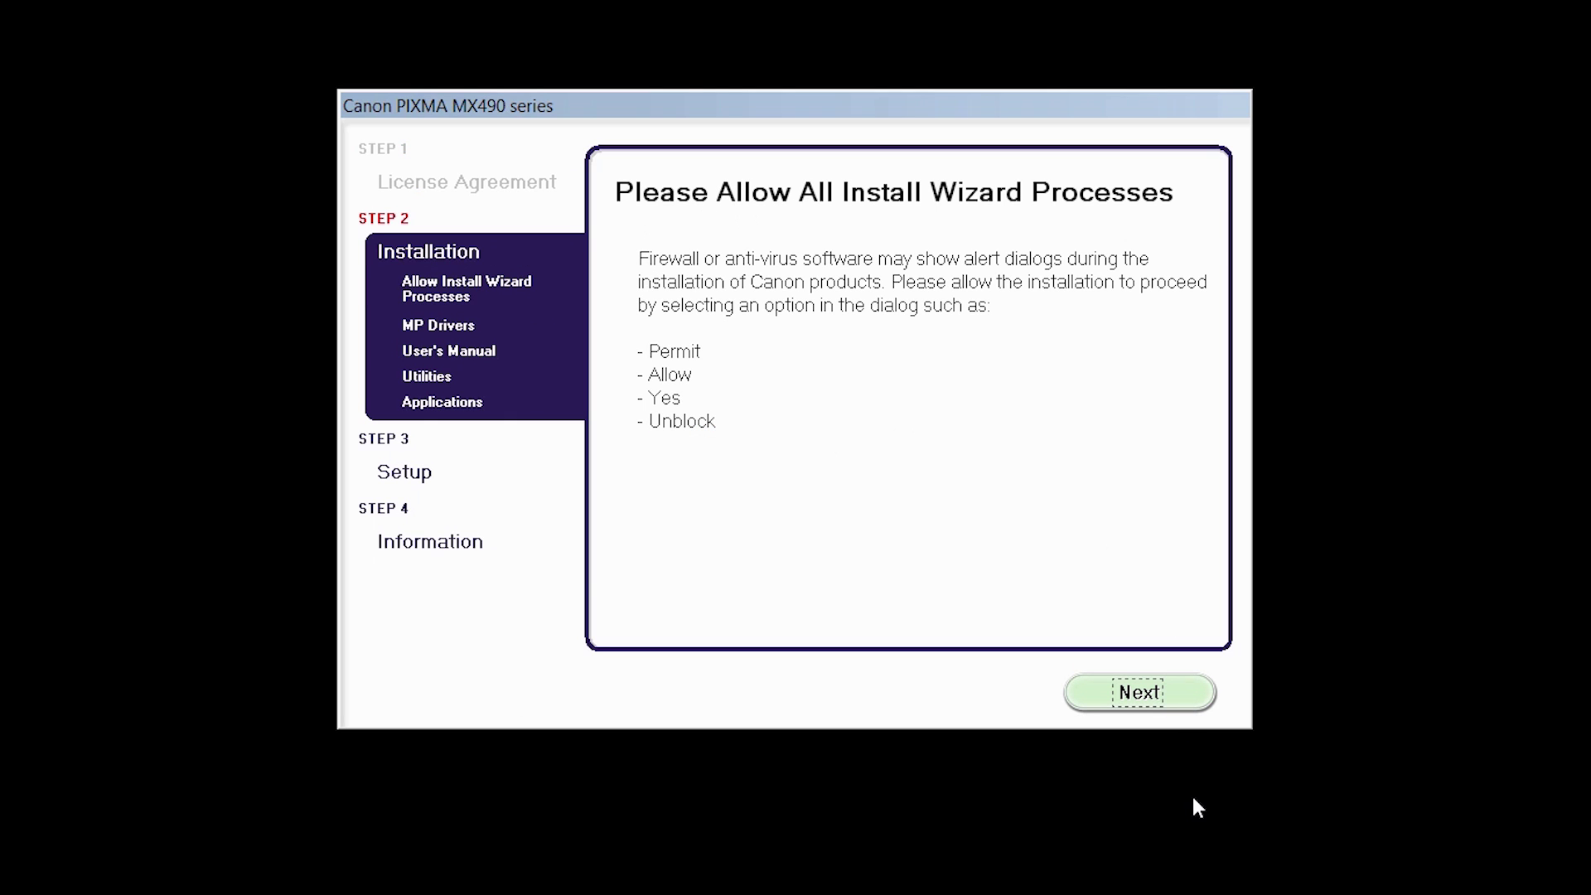
pyautogui.click(1179, 694)
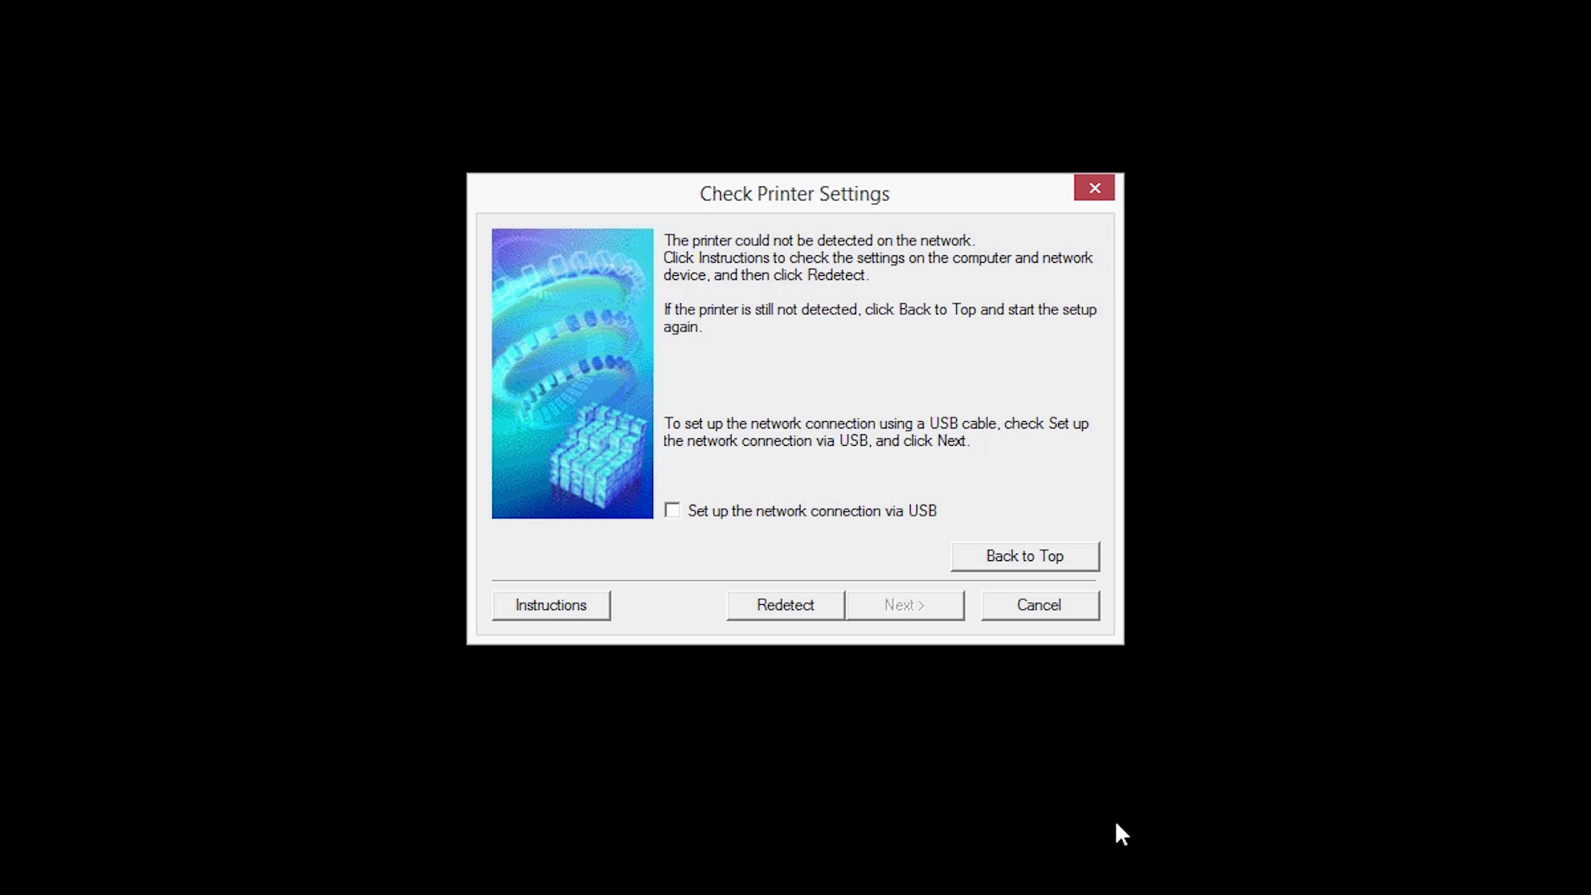
# Check 'Set up the network connection via USB' and proceed with USB cable setup.
pyautogui.click(673, 509)
pyautogui.click(889, 605)
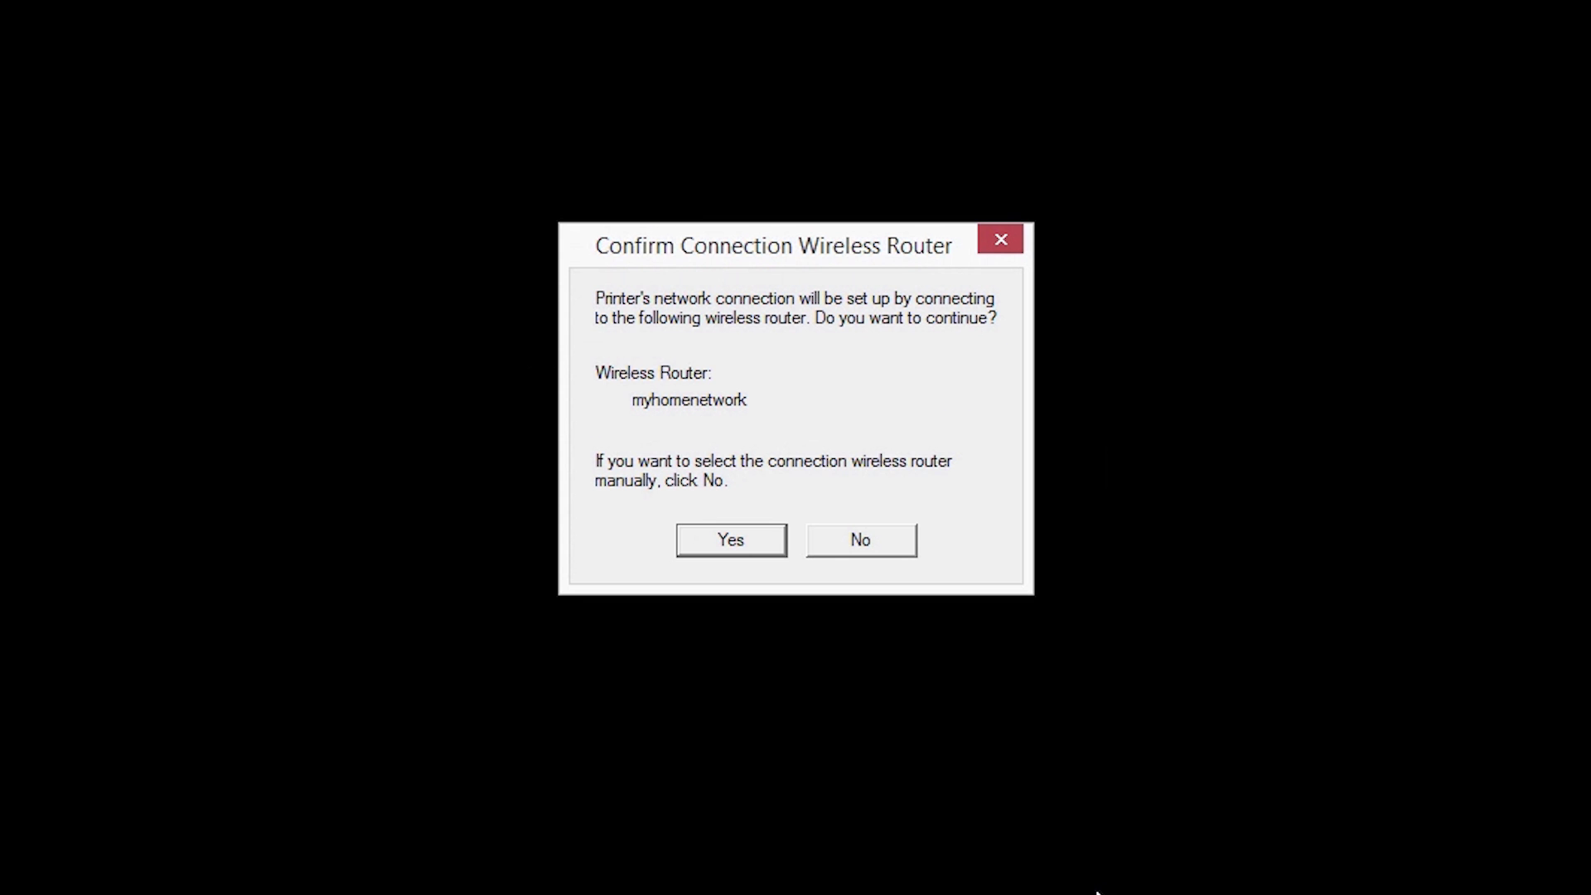
# Confirm connecting the printer to the myhomenetwork wireless router.
pyautogui.click(752, 543)
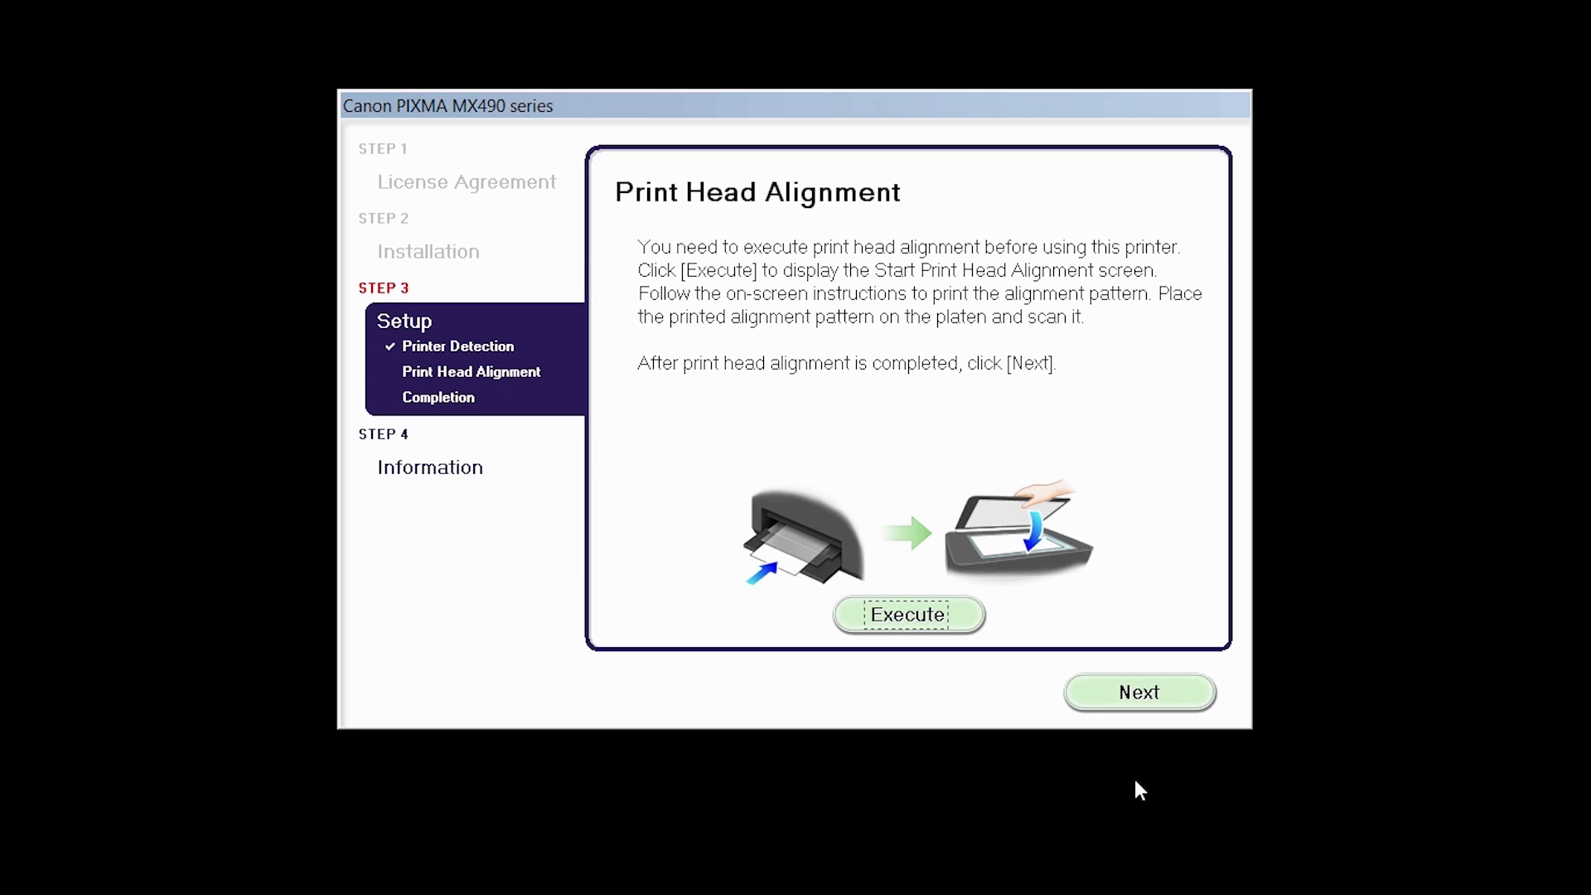
# Continue past Print Head Alignment and the Setup Complete page.
pyautogui.click(1157, 693)
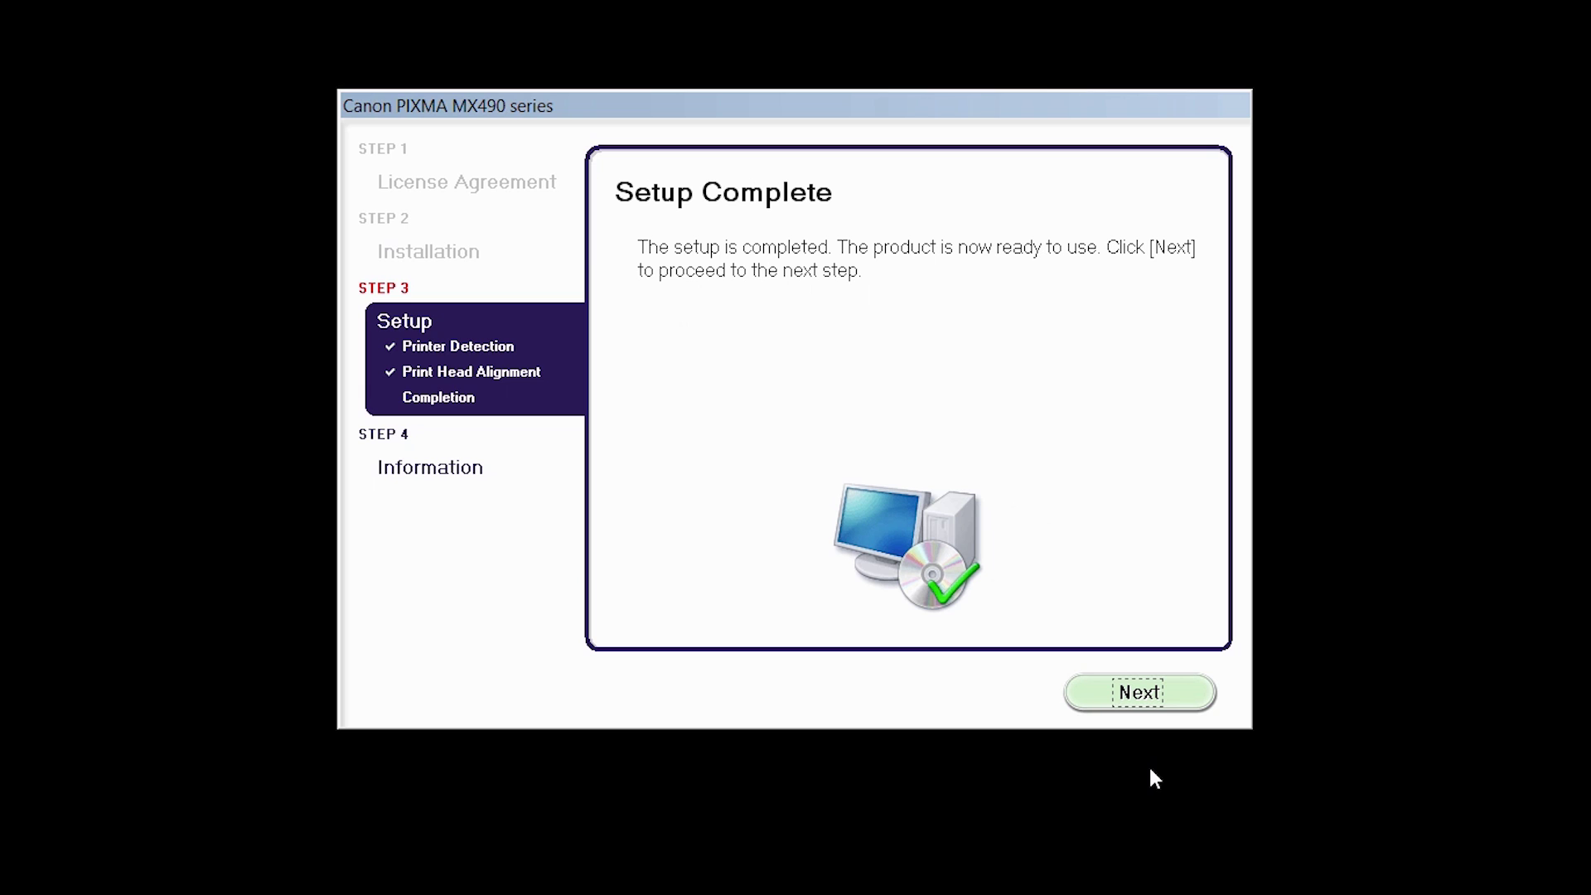
pyautogui.click(1183, 705)
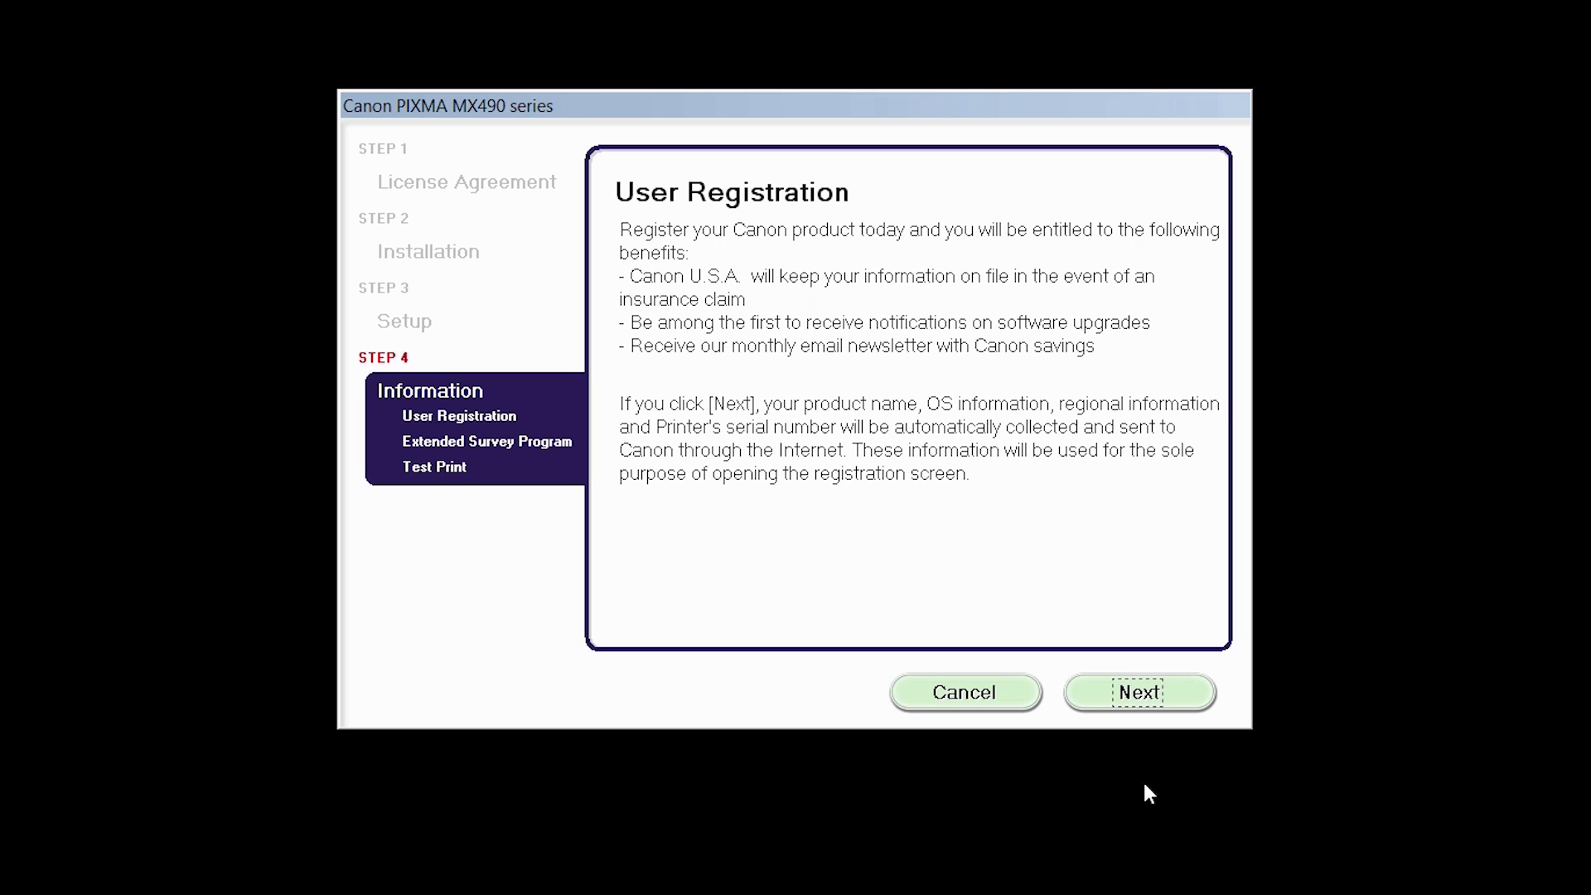
# Pass User Registration, agree to the Extended Survey Program, and skip the test print.
pyautogui.click(1156, 693)
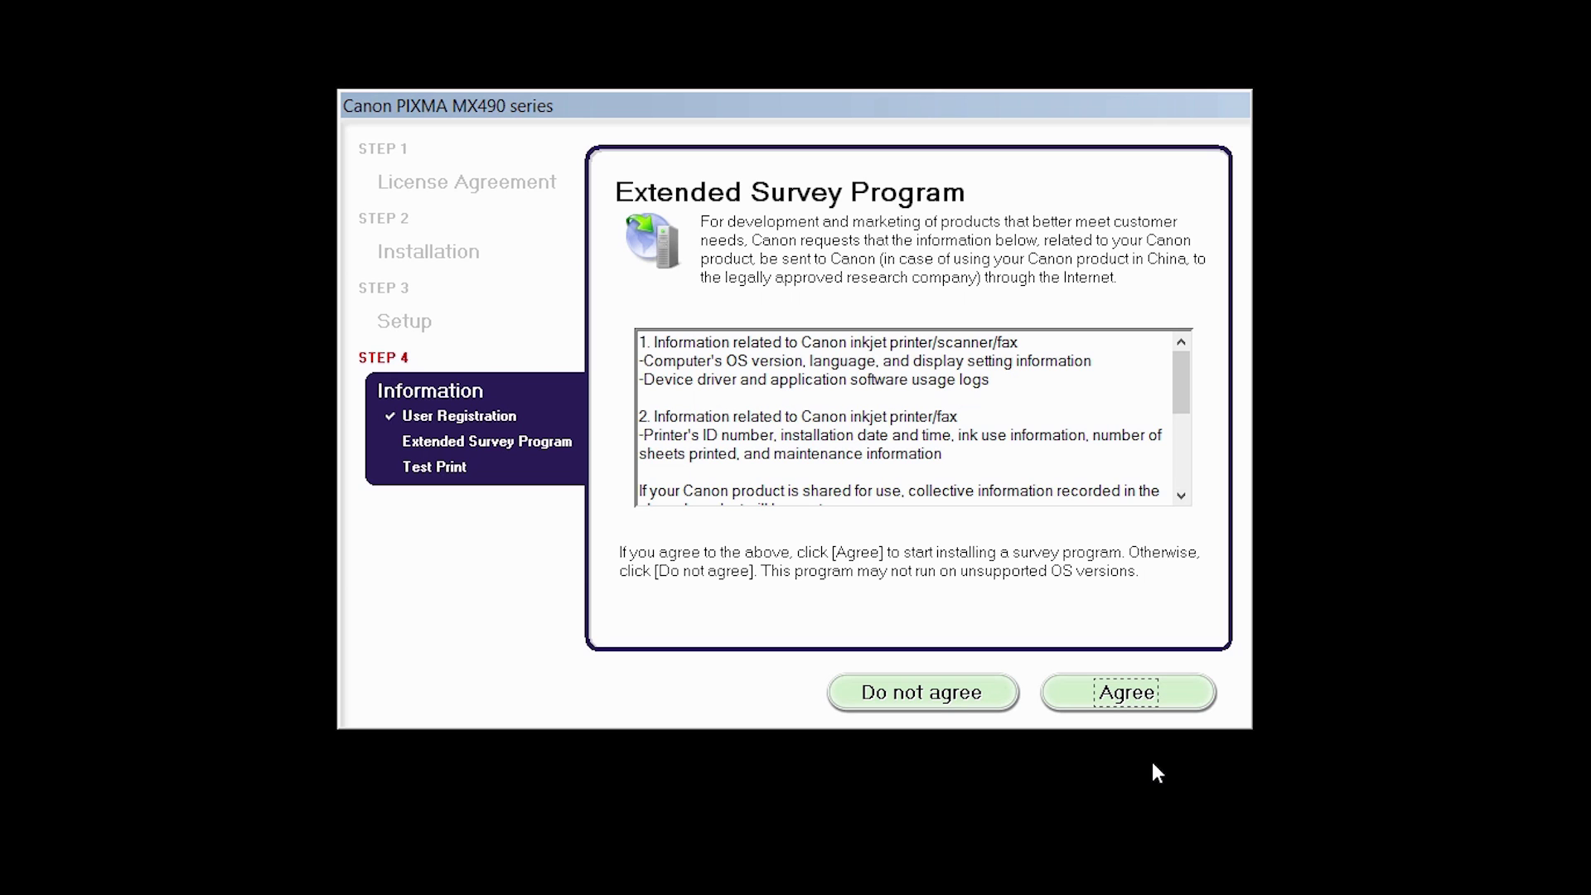
pyautogui.click(1178, 707)
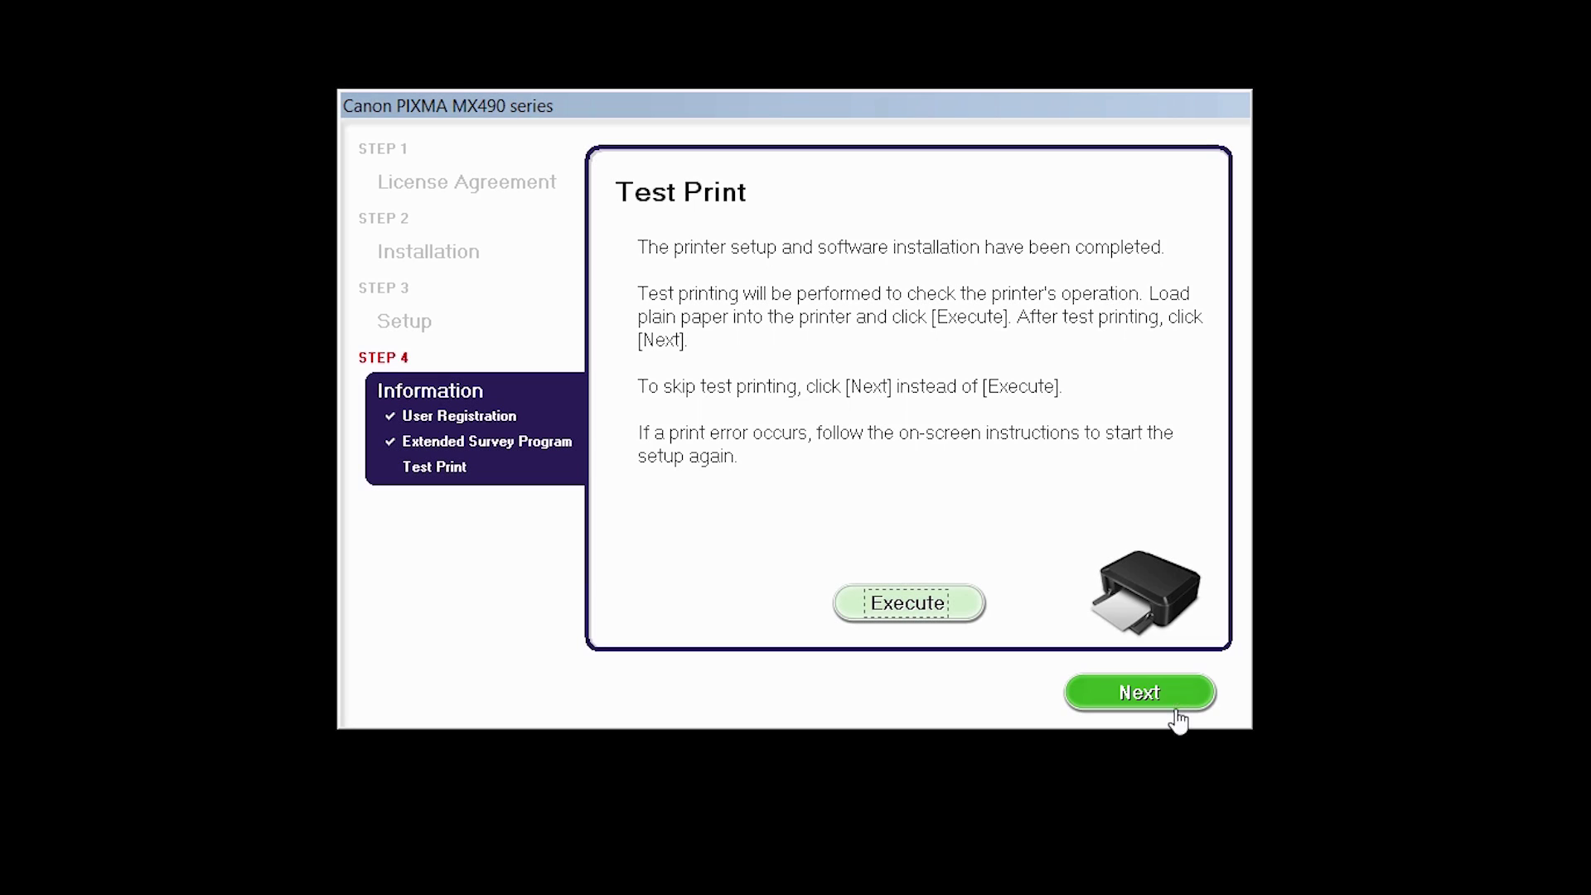
pyautogui.click(1182, 703)
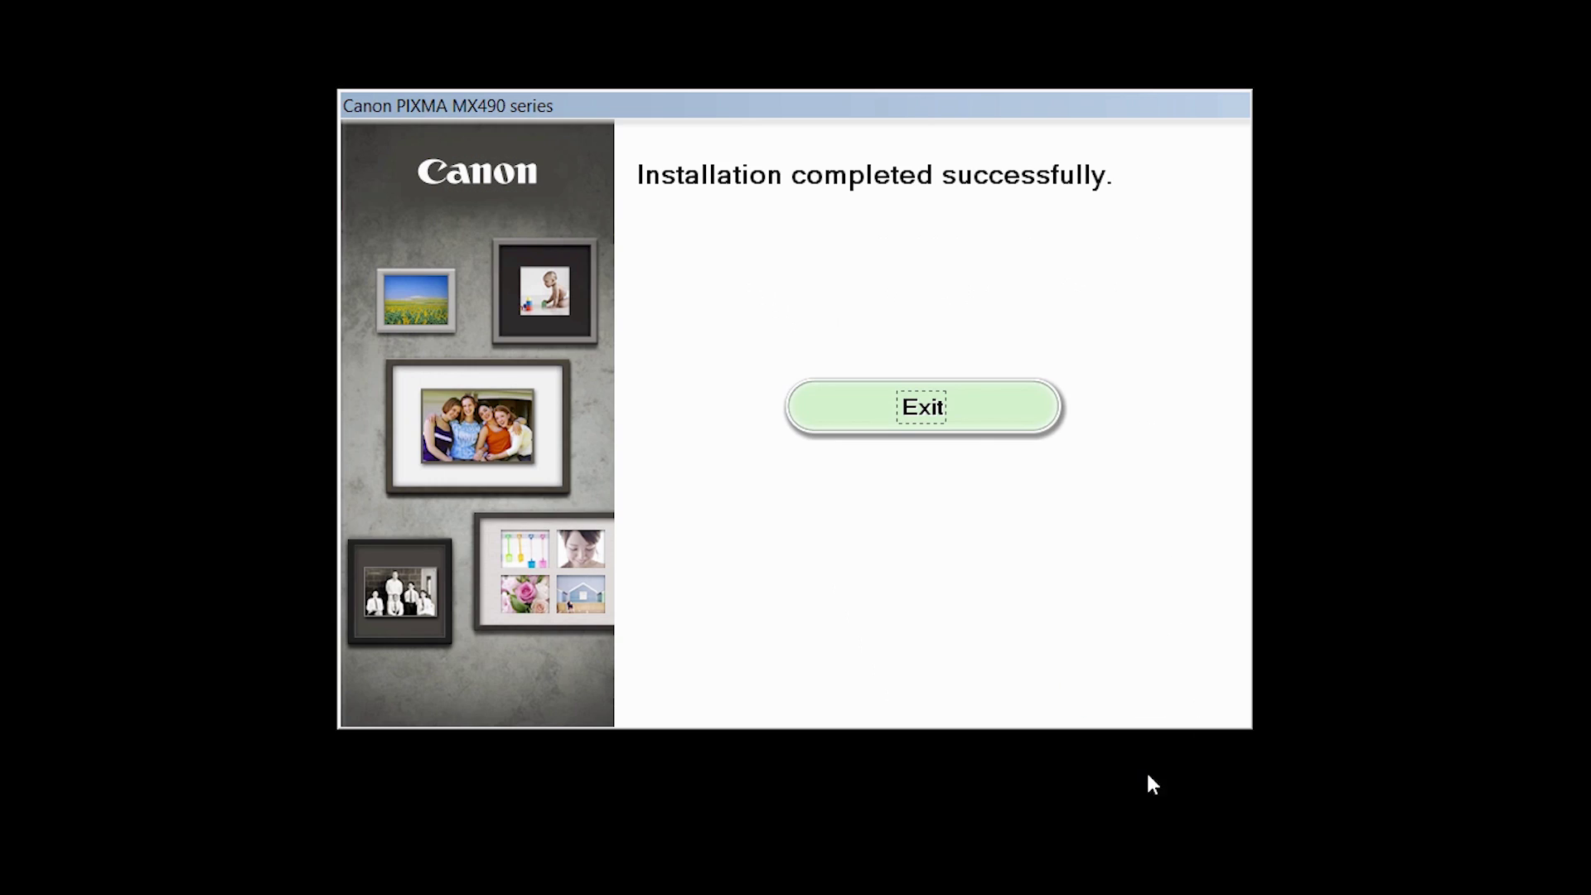